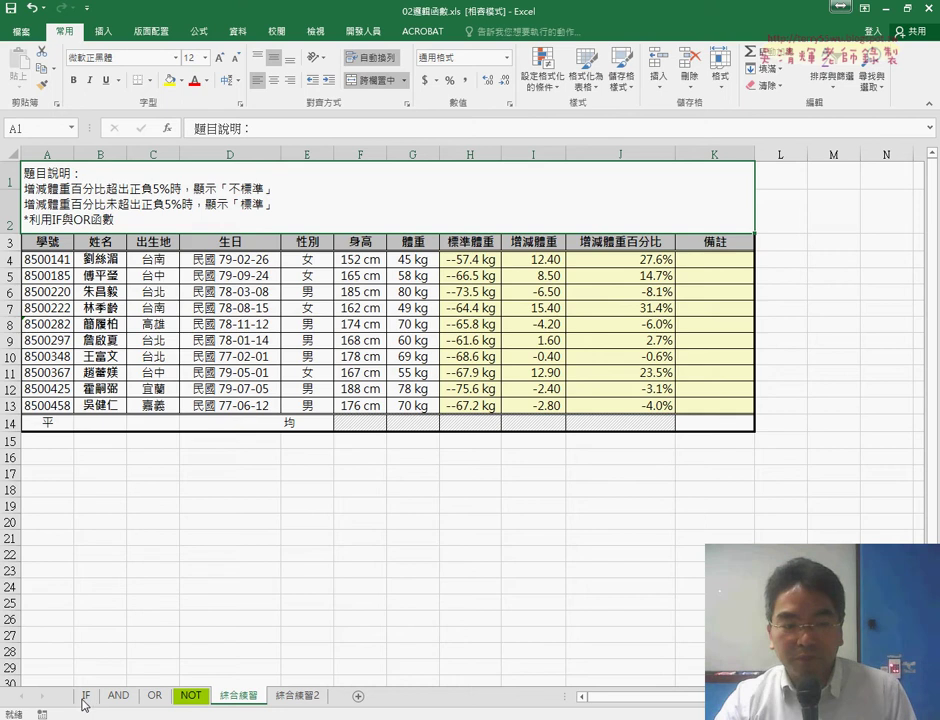
Go to the IF sheet and compare empty F2 with E2's =AVERAGE(B2:D2) formula
left_click(88, 697)
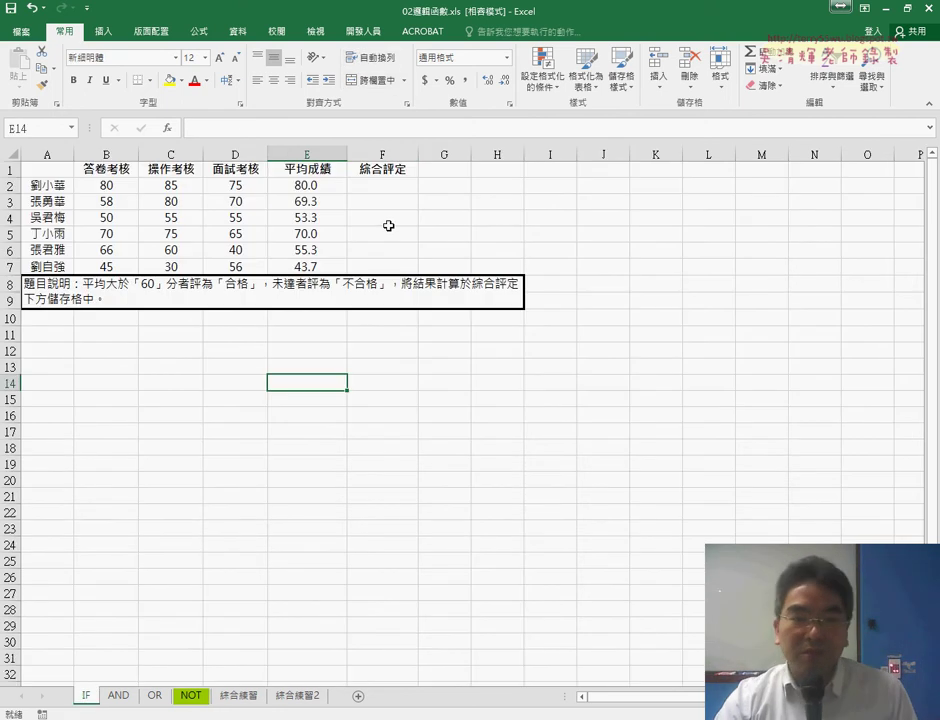
left_click(374, 185)
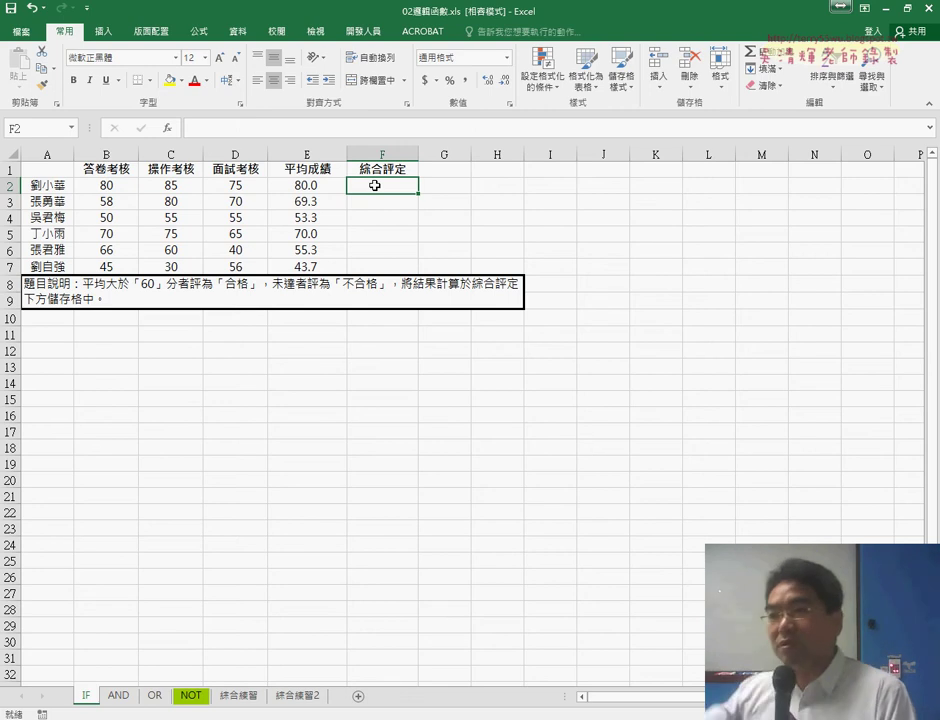
left_click(323, 189)
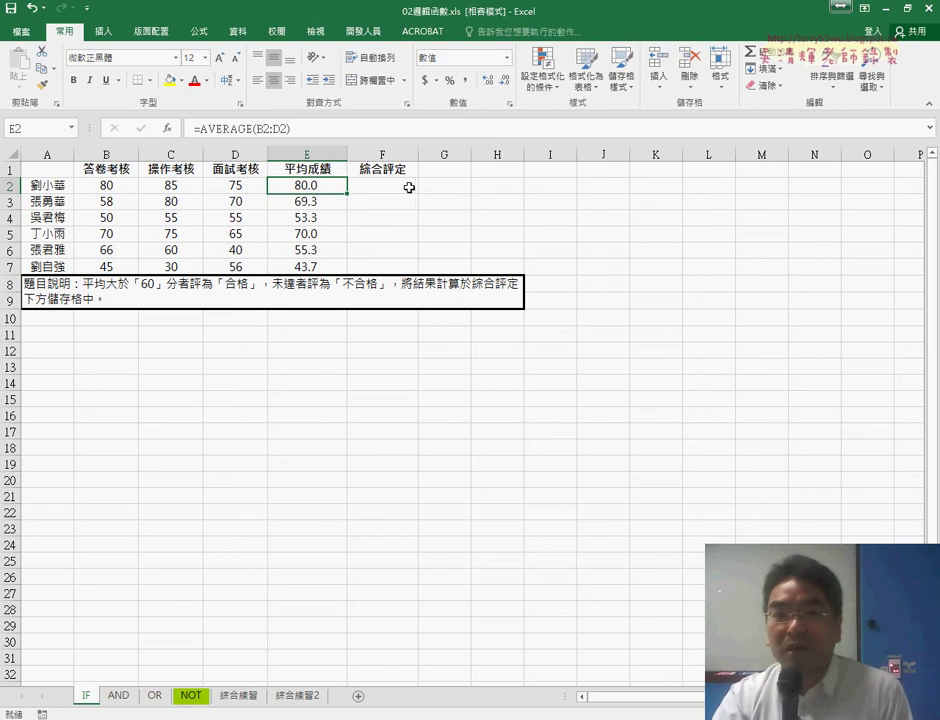
left_click(409, 188)
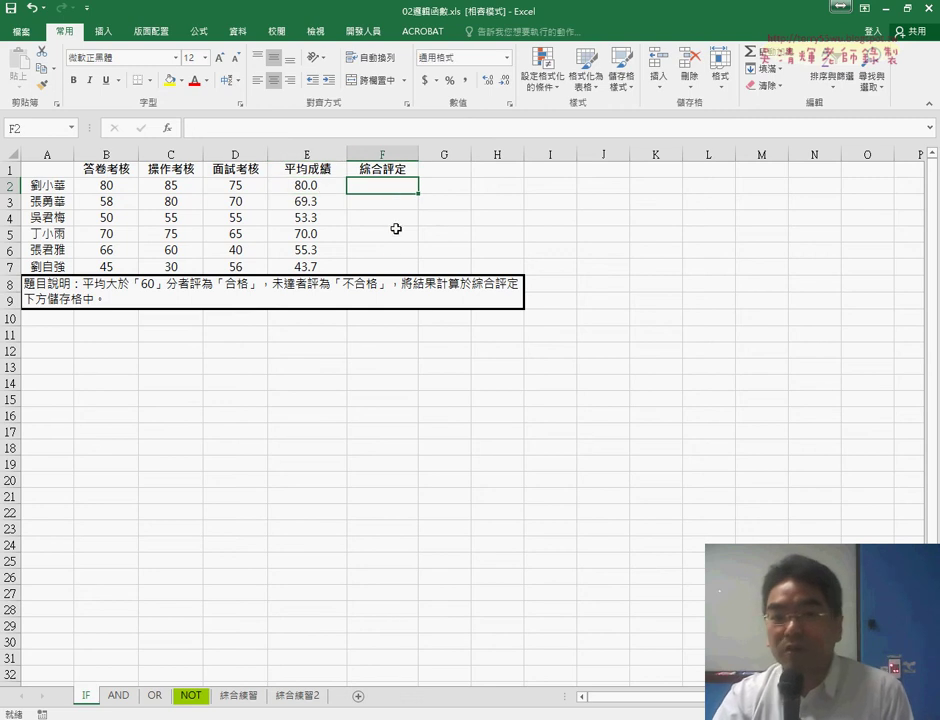
left_click(305, 187)
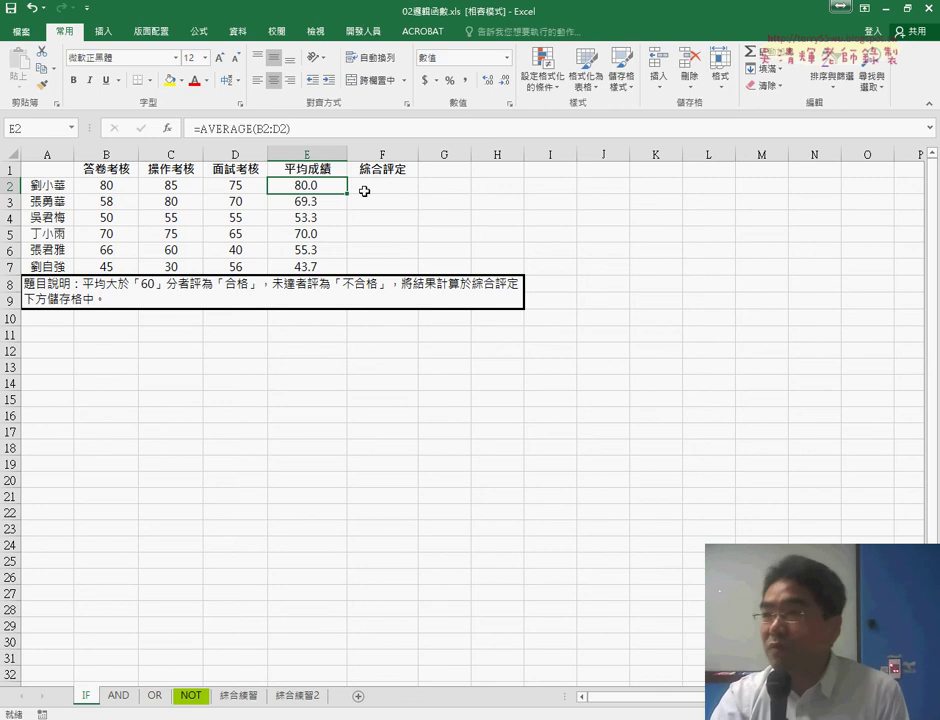
left_click(368, 191)
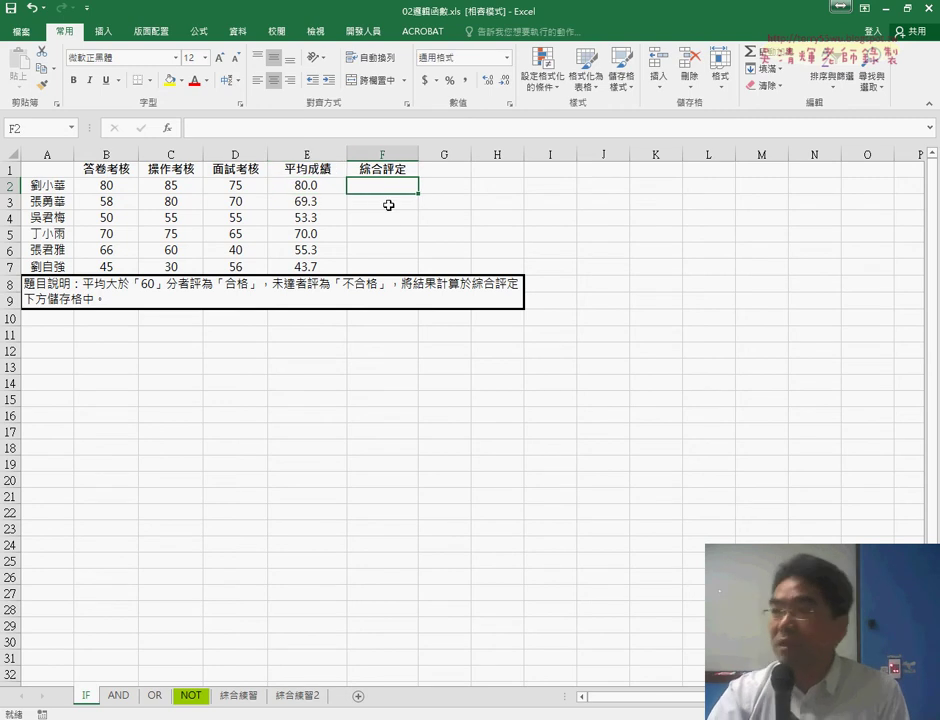
Widen column G and enter the header 多重 in G1
left_click_drag(472, 158, 490, 158)
left_click(456, 171)
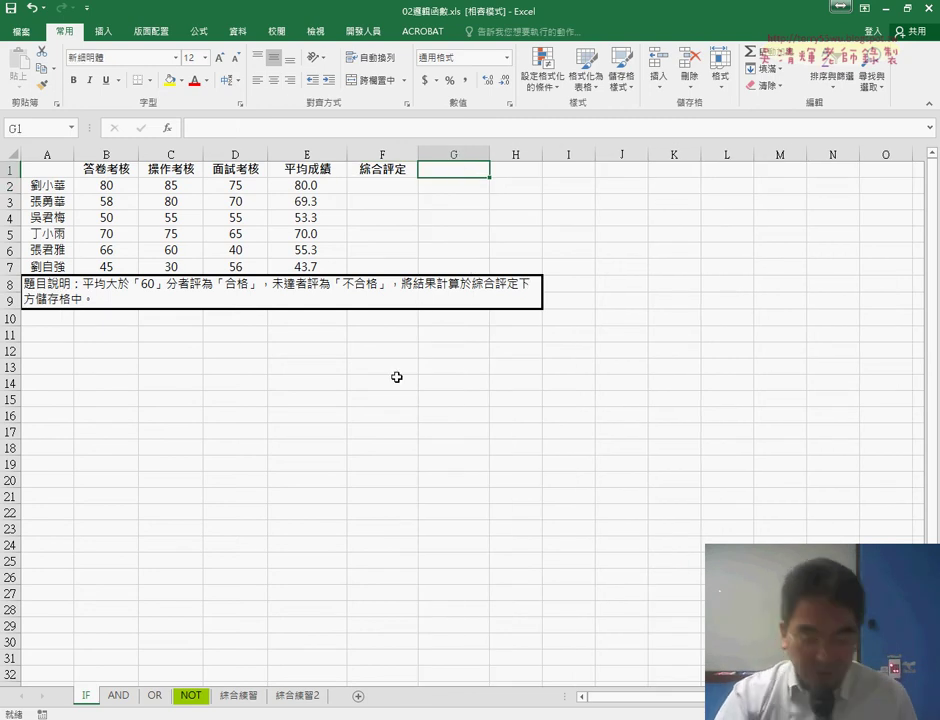
type("ㄉㄨ")
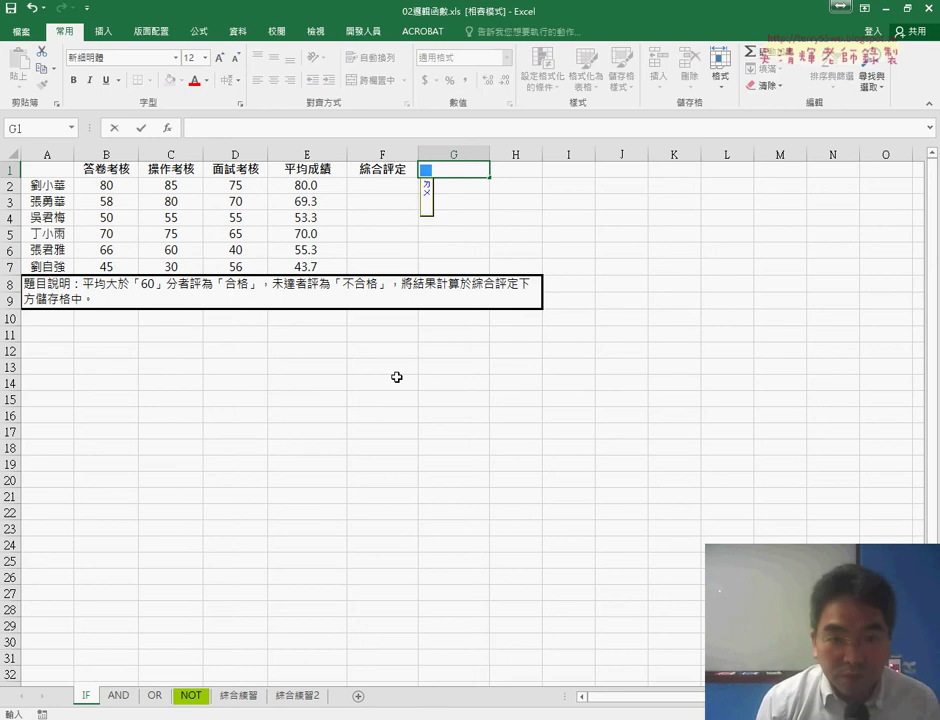
key("space")
key("BackSpace")
type("多")
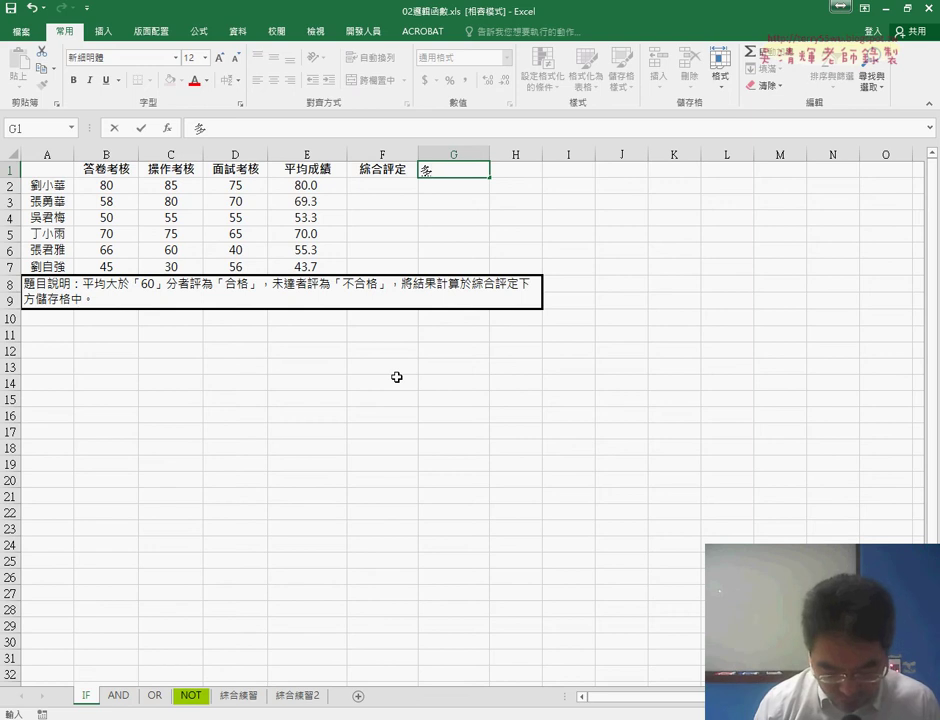
type("重")
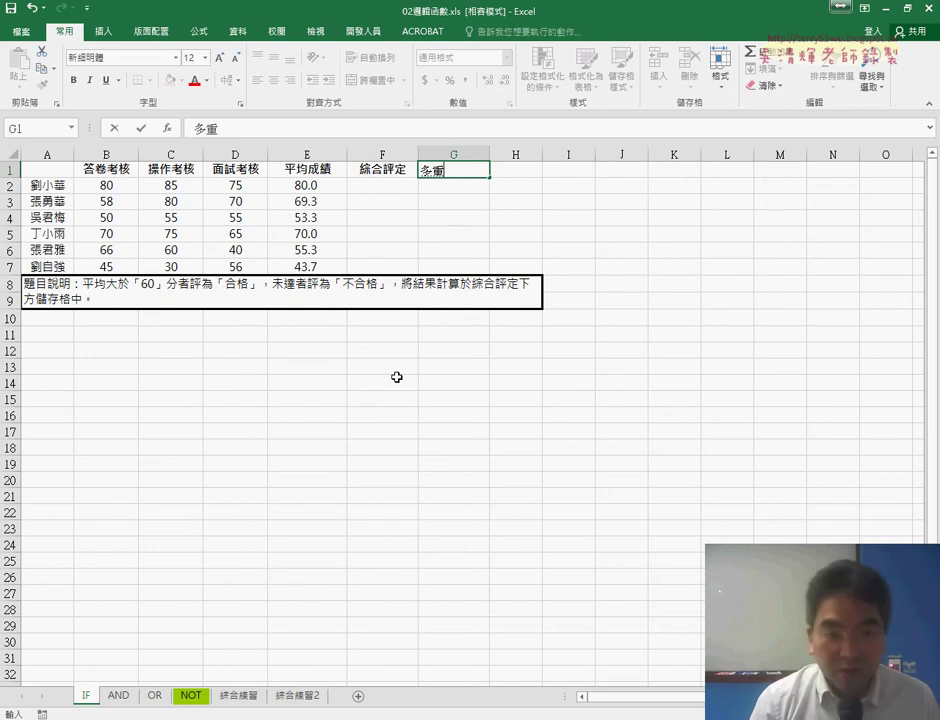
left_click(416, 201)
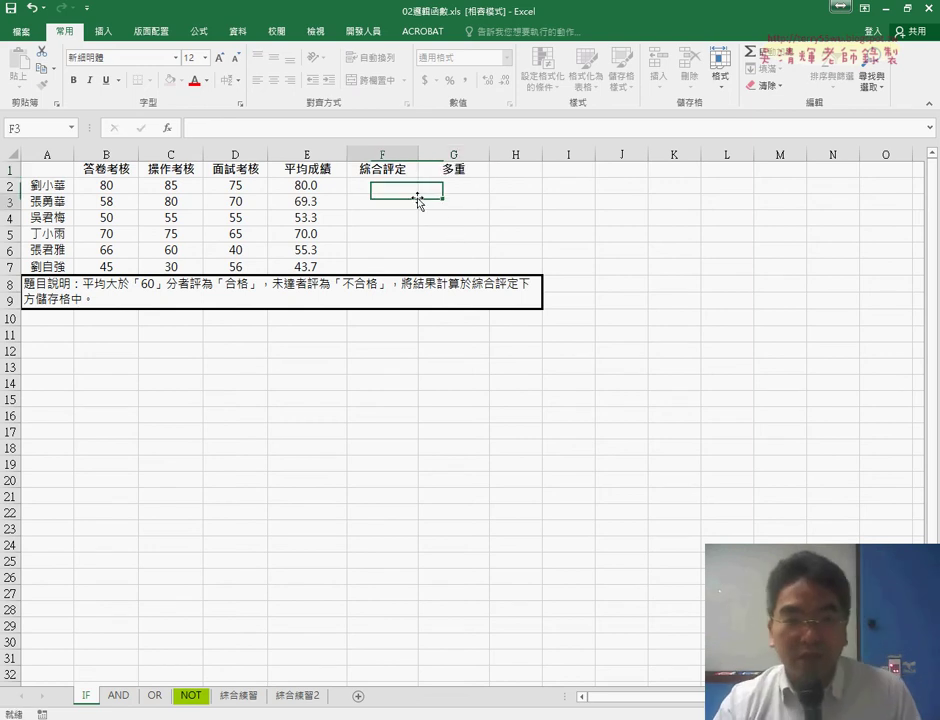
Check cells F2 and G2 and the average formula in E2
left_click(392, 187)
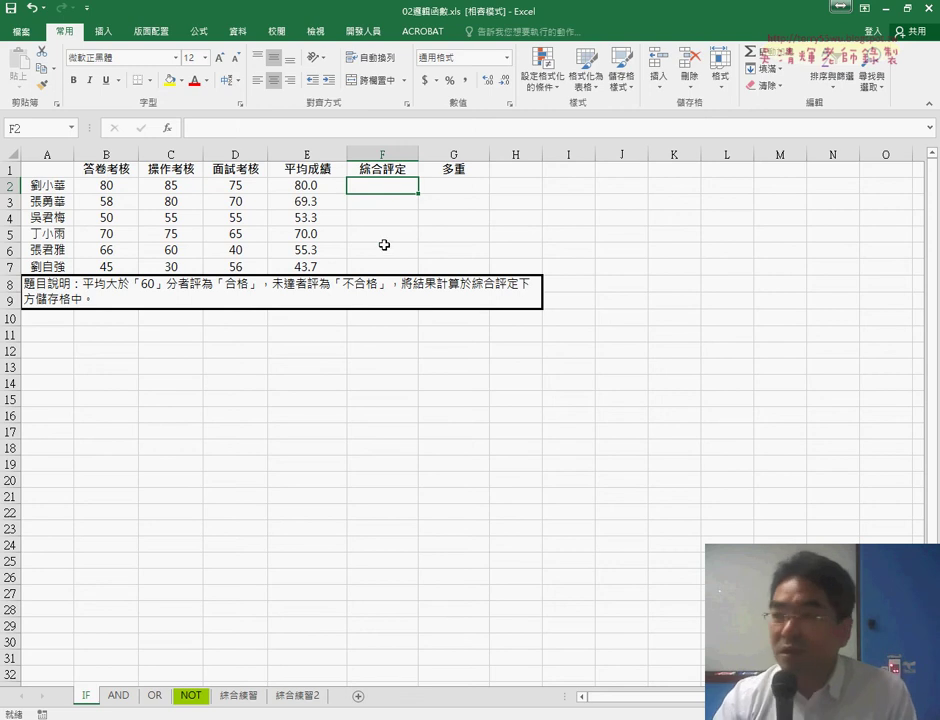
left_click(472, 189)
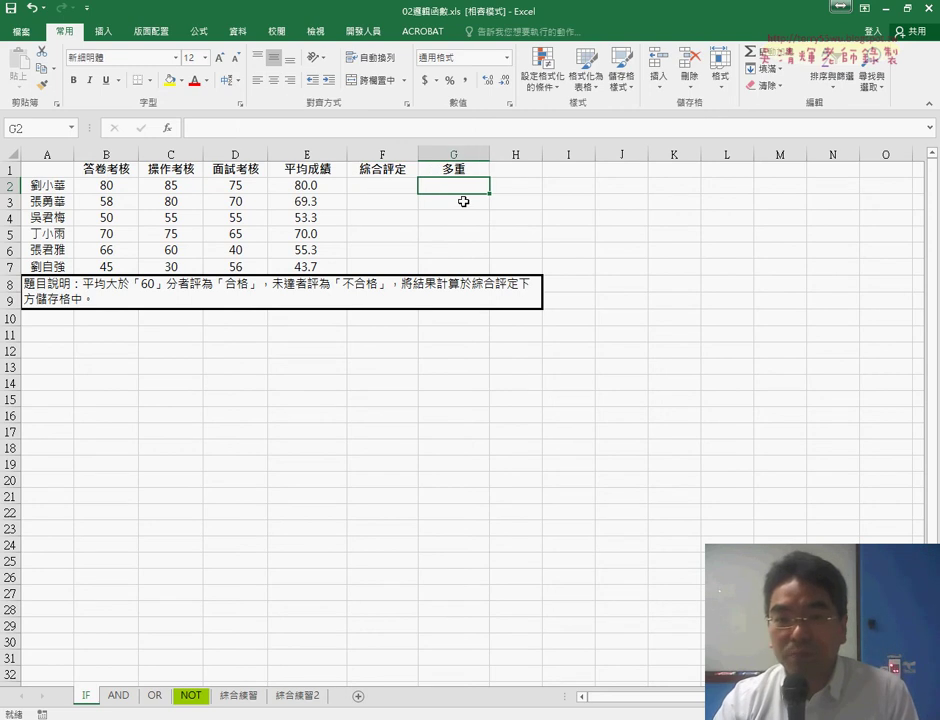
left_click(311, 186)
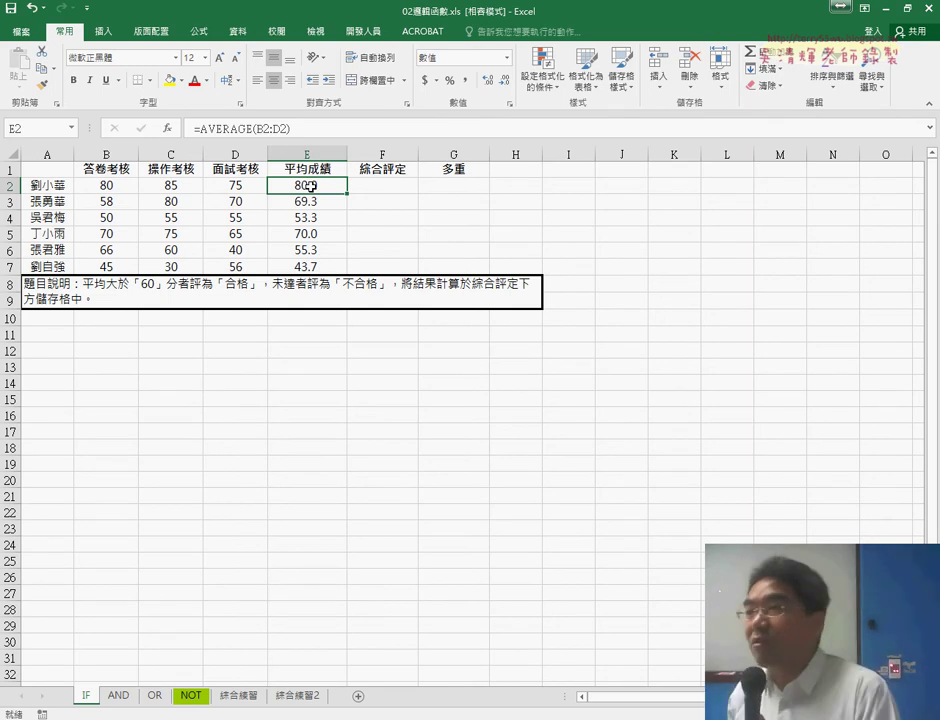
left_click(481, 189)
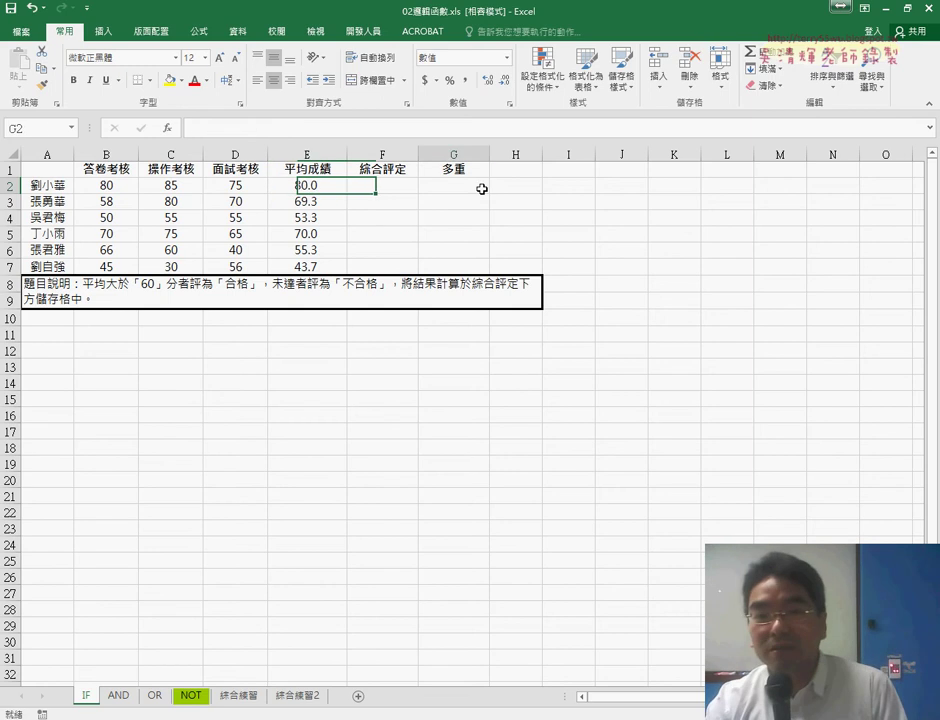
left_click_drag(481, 189, 481, 269)
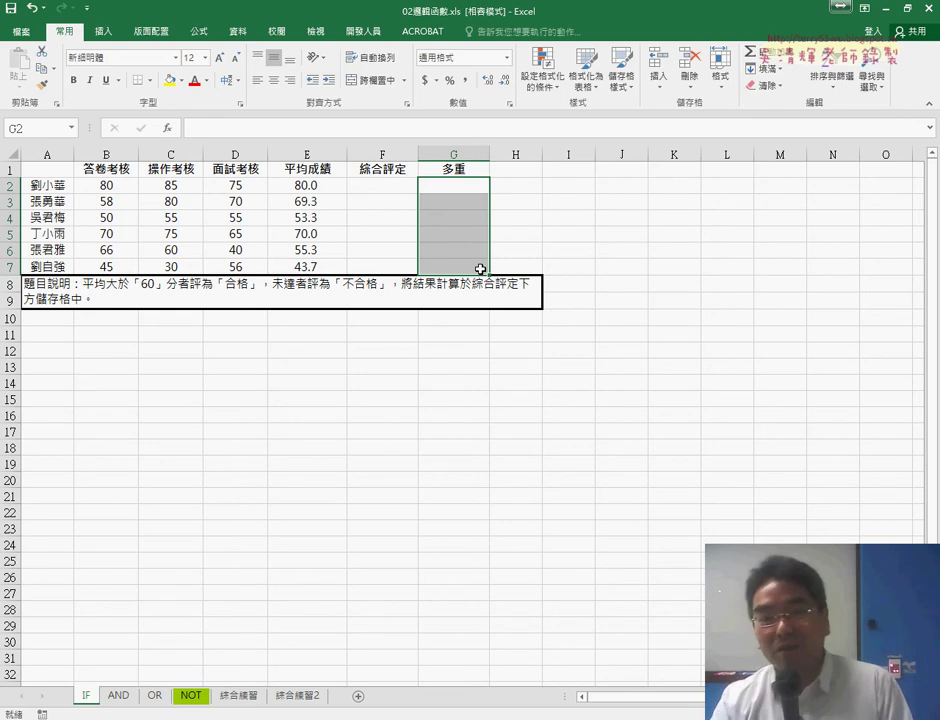
left_click(395, 190)
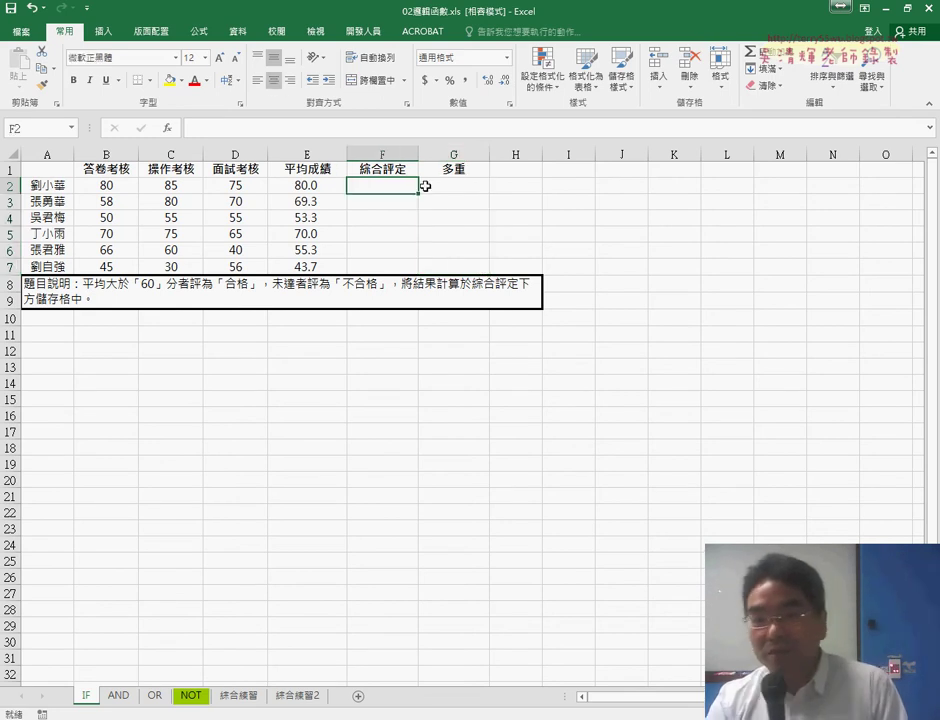
left_click(470, 186)
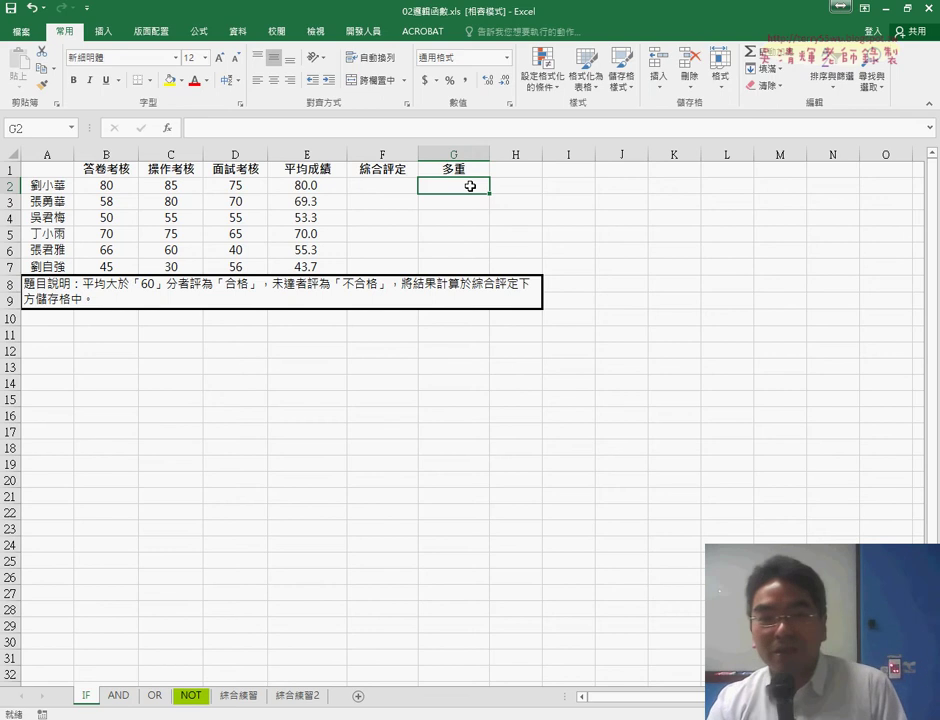
left_click(384, 190)
Pick the IF function from the 邏輯 category for F2
left_click(167, 133)
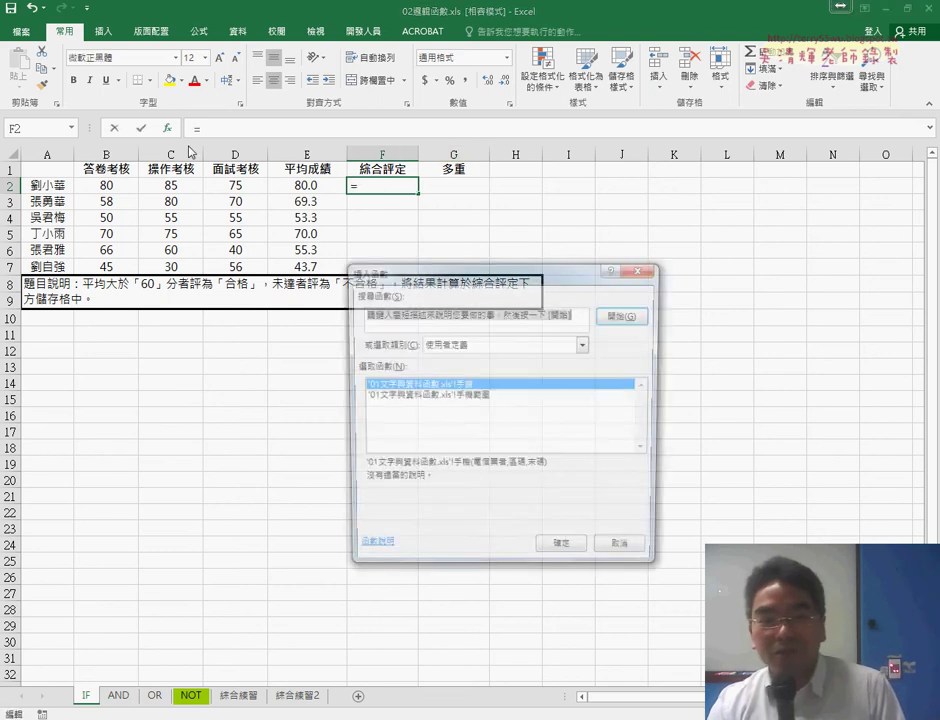
left_click(585, 344)
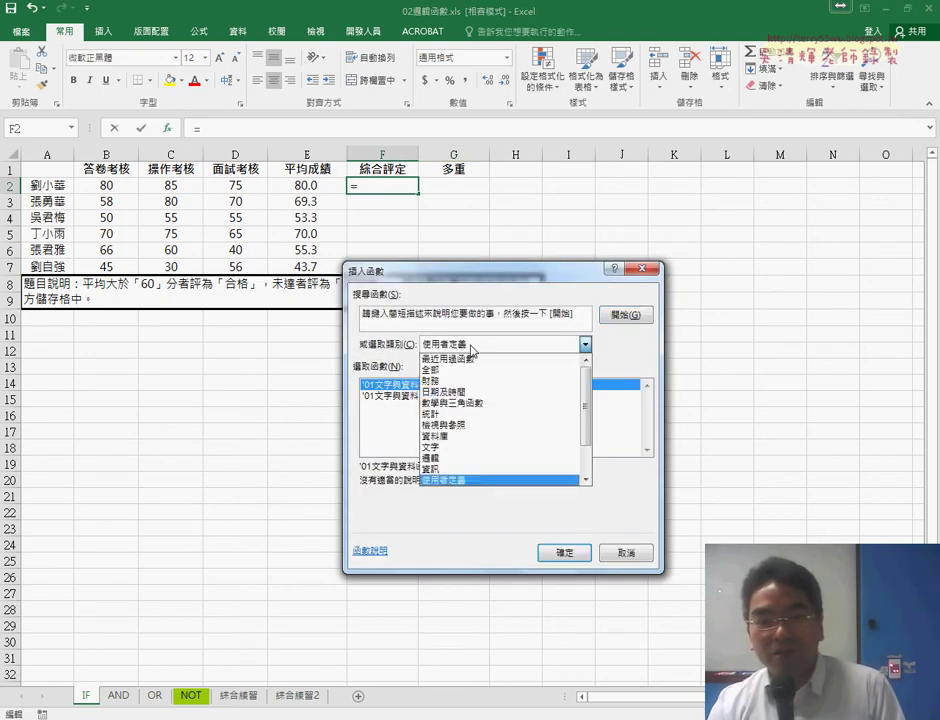
left_click(475, 457)
double_click(366, 406)
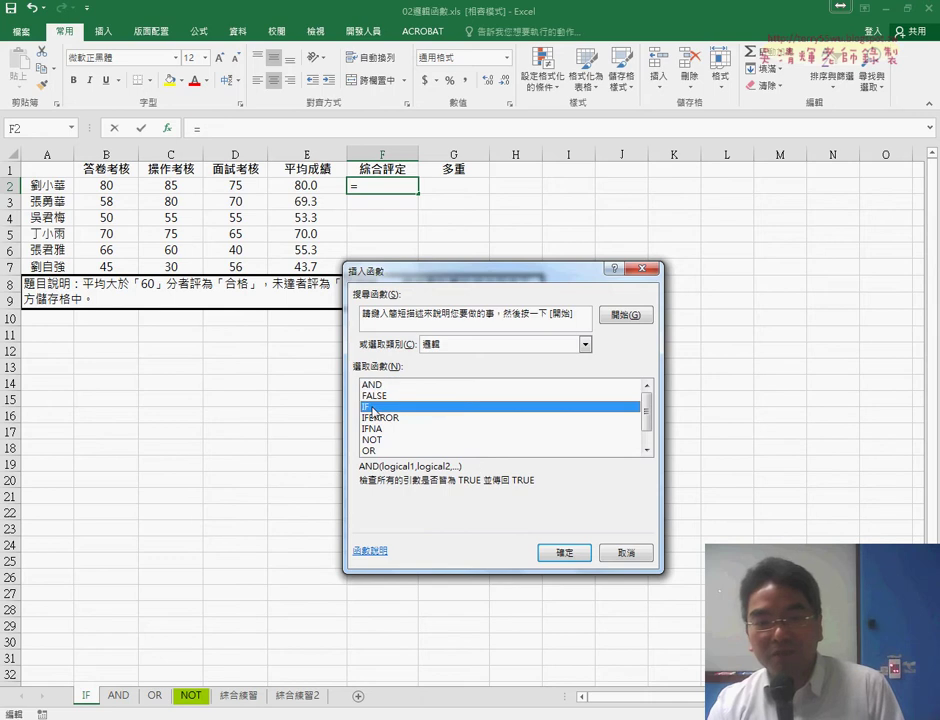
Move the IF arguments dialog off the table, look at its boxes, then cancel
mouse_move(394, 256)
left_mouse_down()
mouse_move(673, 157)
mouse_move(673, 140)
left_mouse_up()
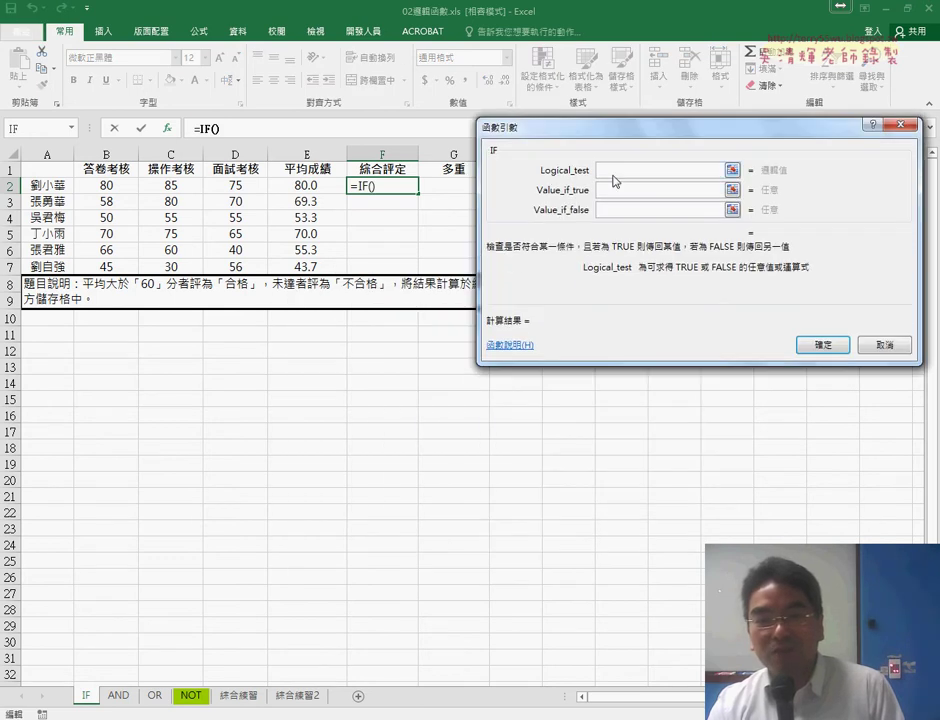
left_click(605, 190)
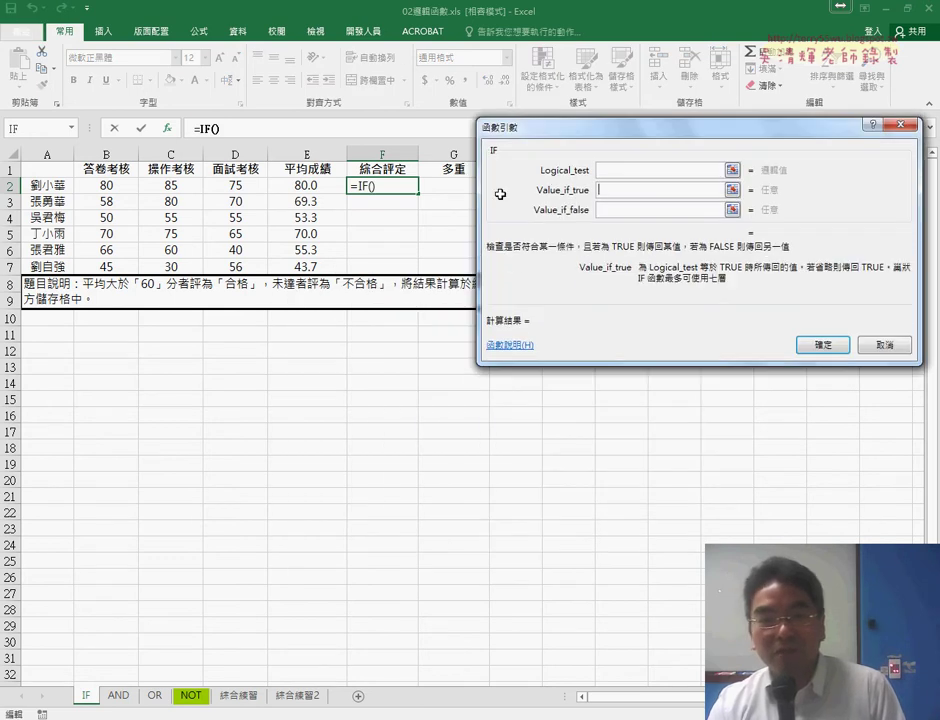
left_click(609, 210)
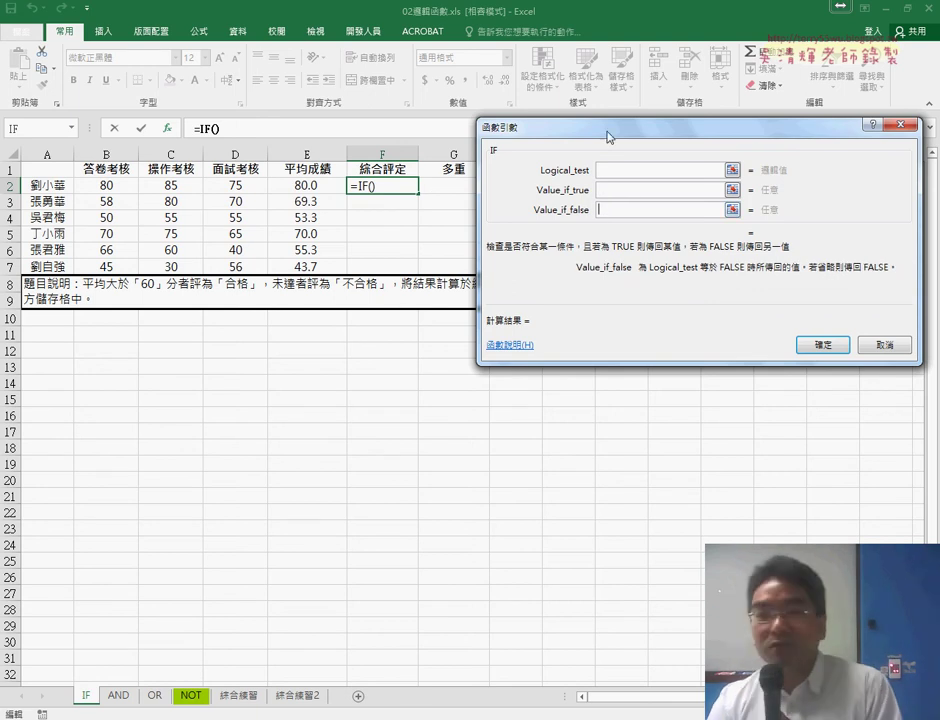
left_click_drag(608, 200, 484, 216)
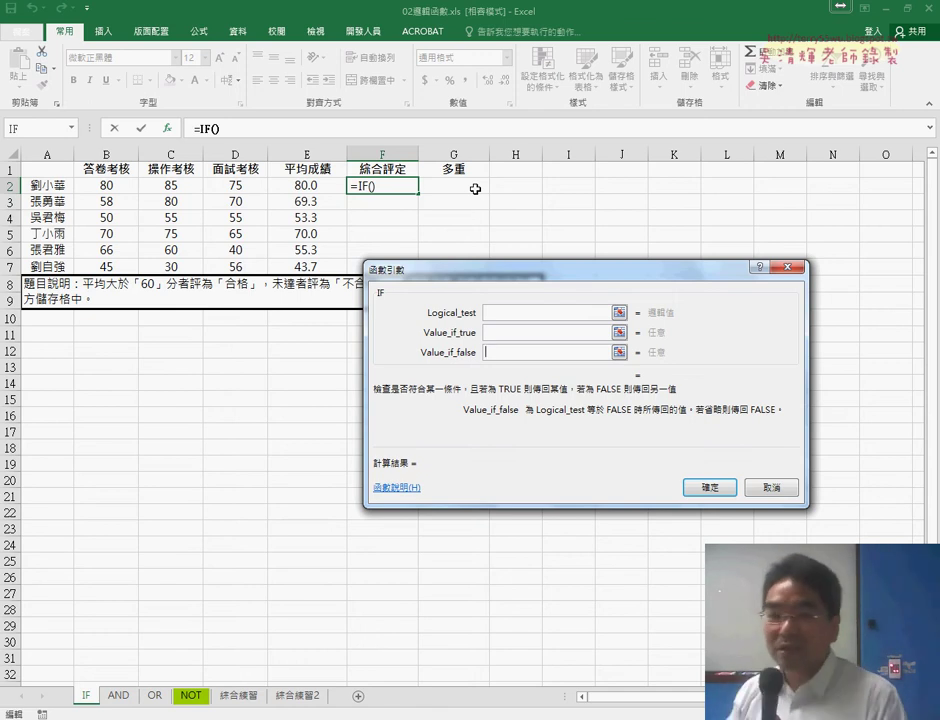
left_click(508, 335)
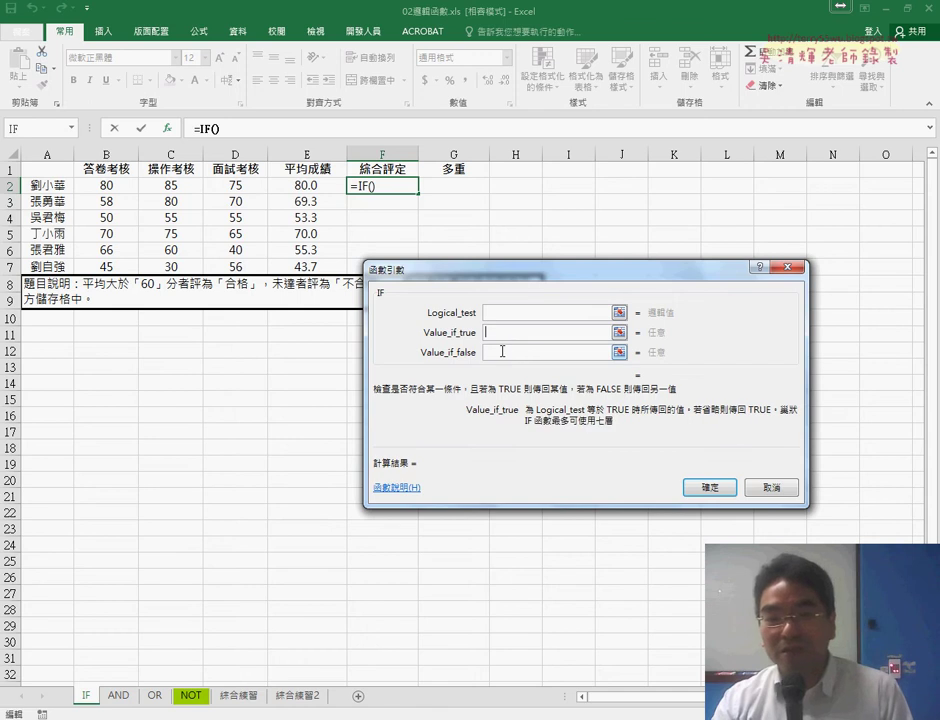
left_click(502, 351)
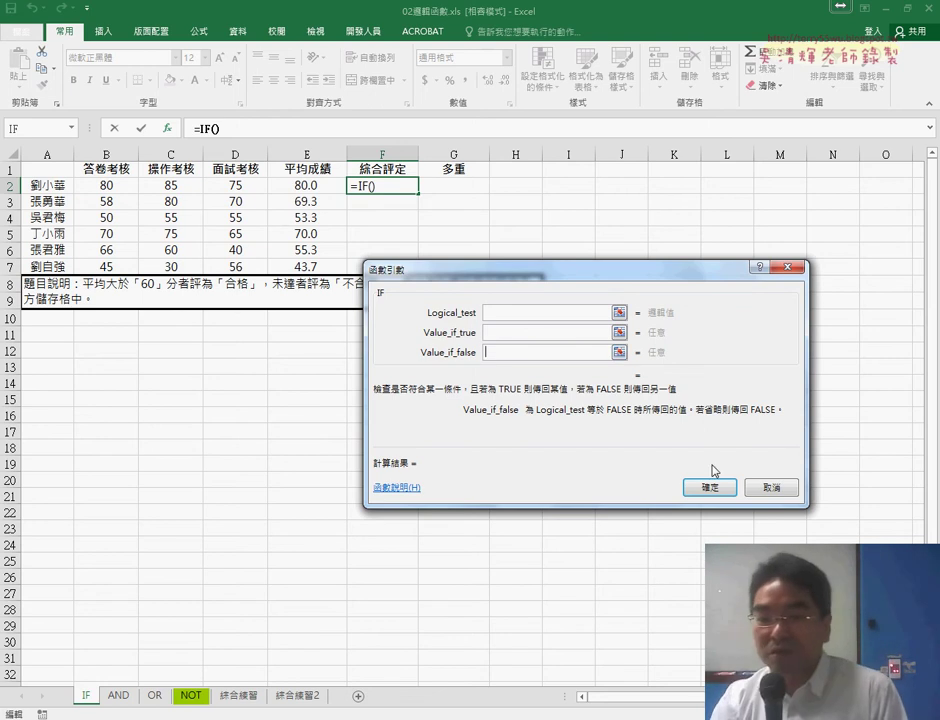
left_click(752, 487)
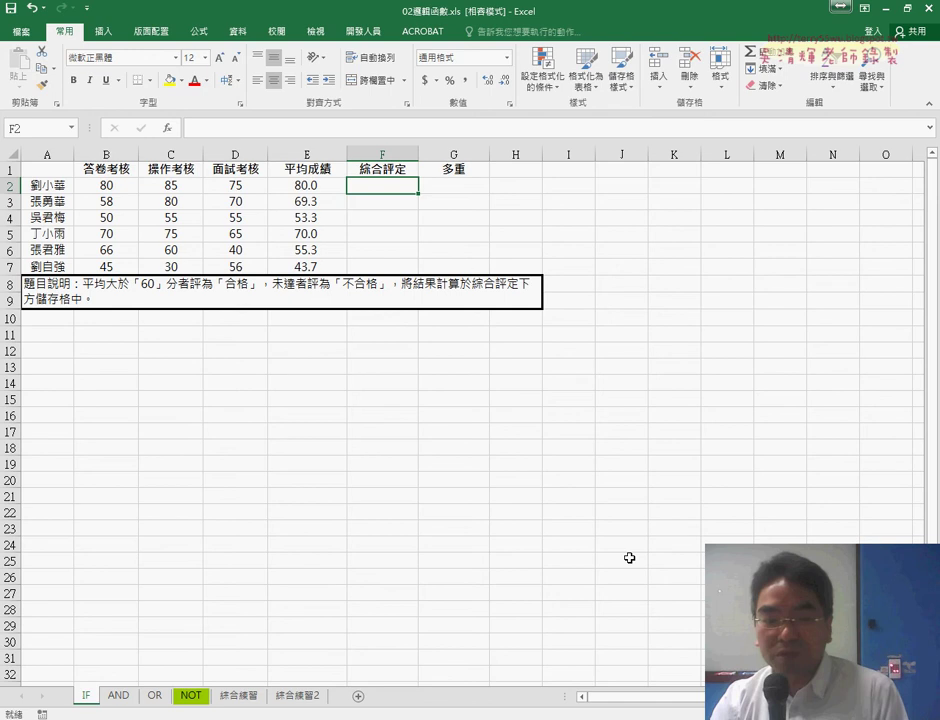
Browse the AND, OR and NOT sheets, ending on the 綜合練習 sheet
left_click(127, 699)
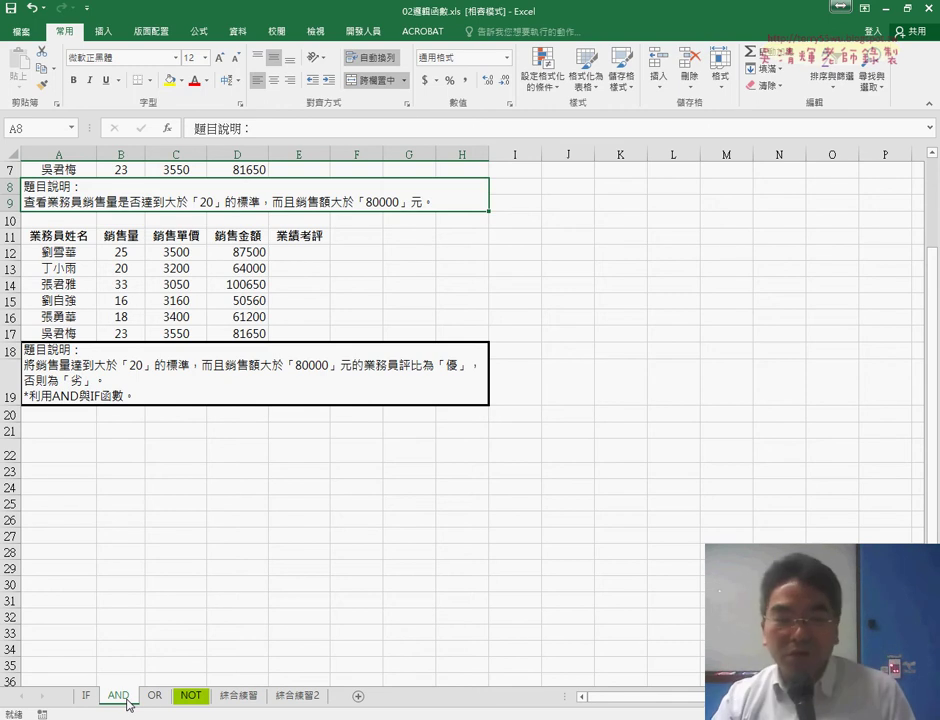
left_click(153, 697)
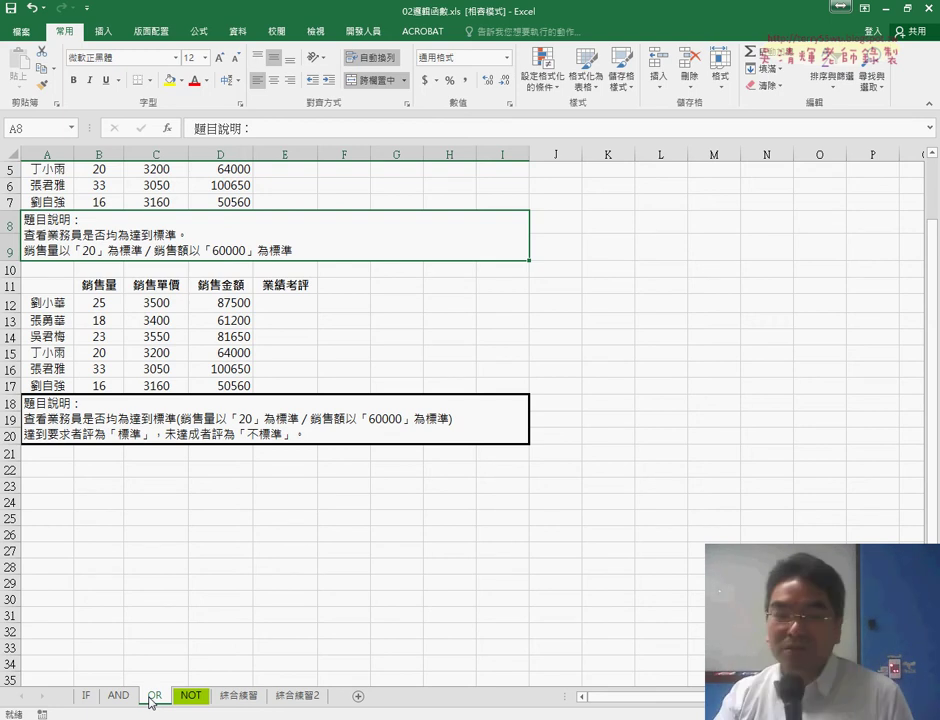
left_click(187, 697)
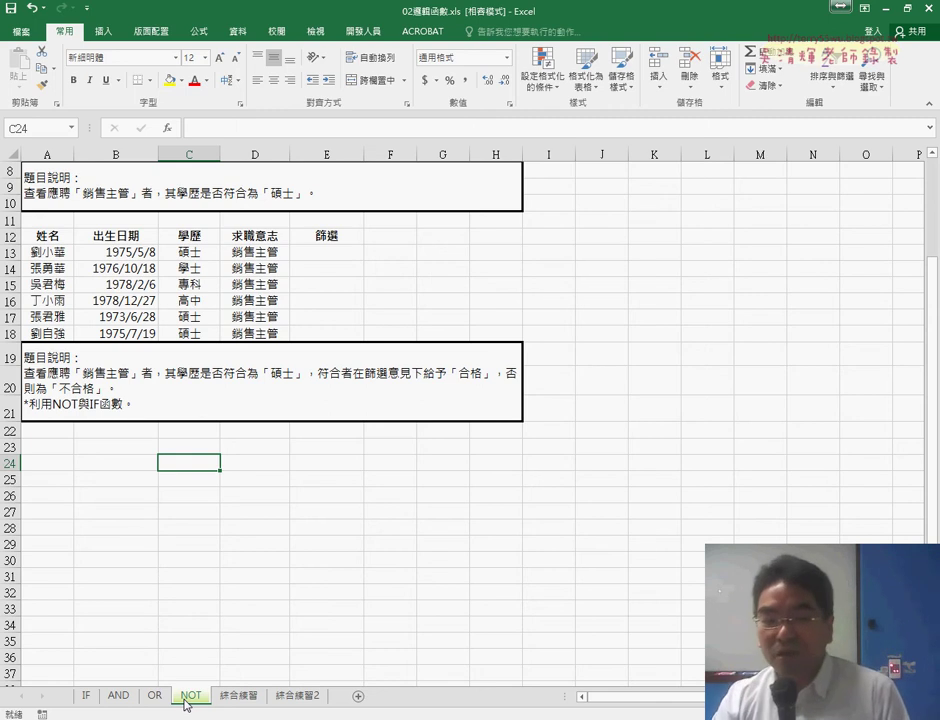
left_click(239, 695)
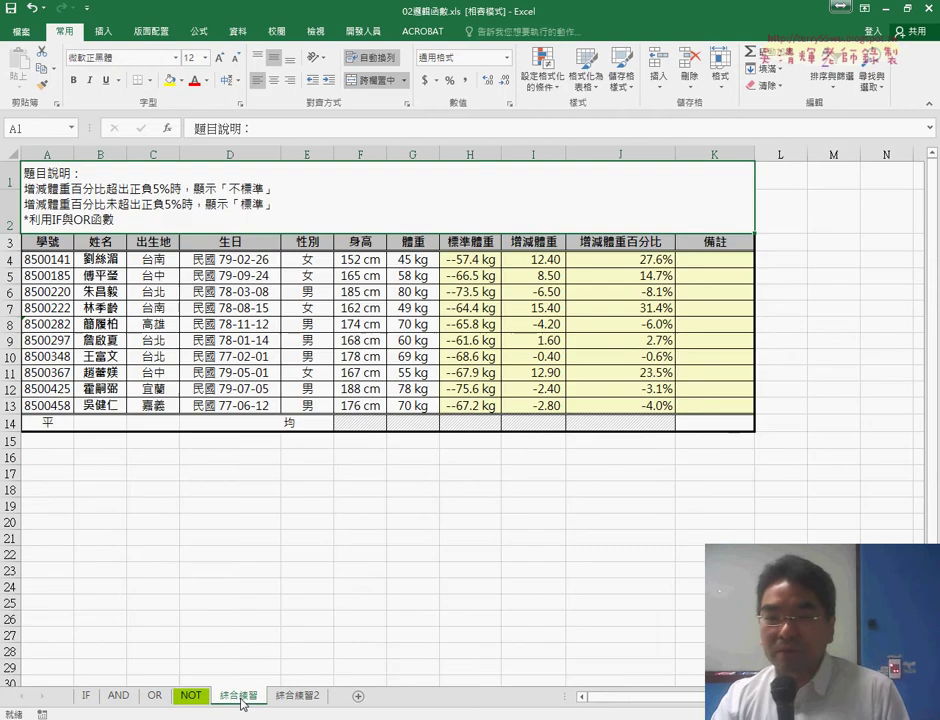
Check J4's =I4/G4 formula and mark the 增減體重百分比 column in red
left_click(654, 258)
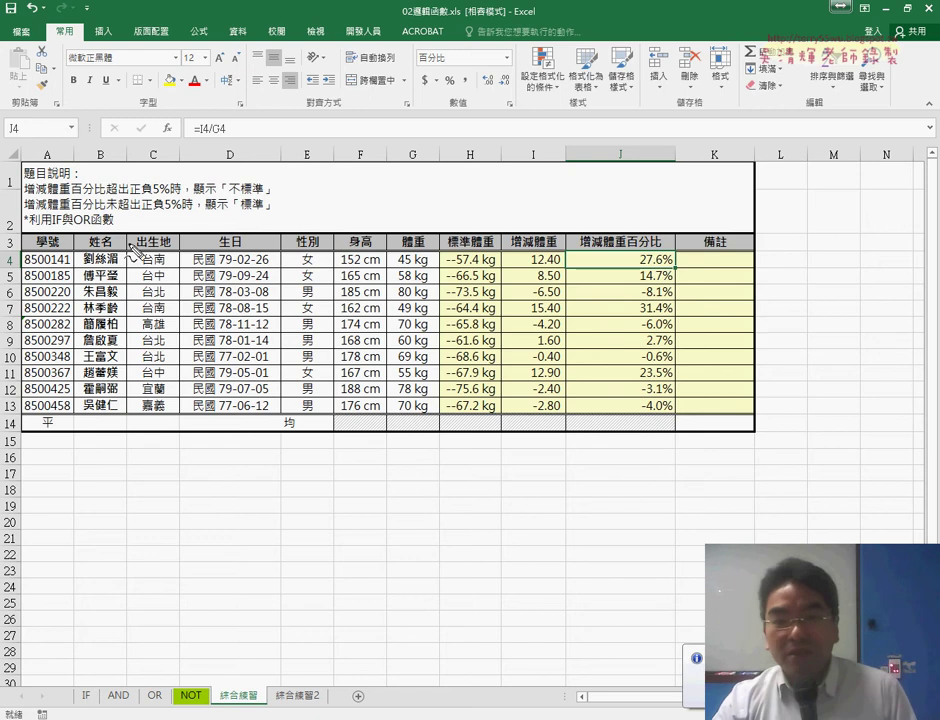
left_click_drag(656, 276, 667, 269)
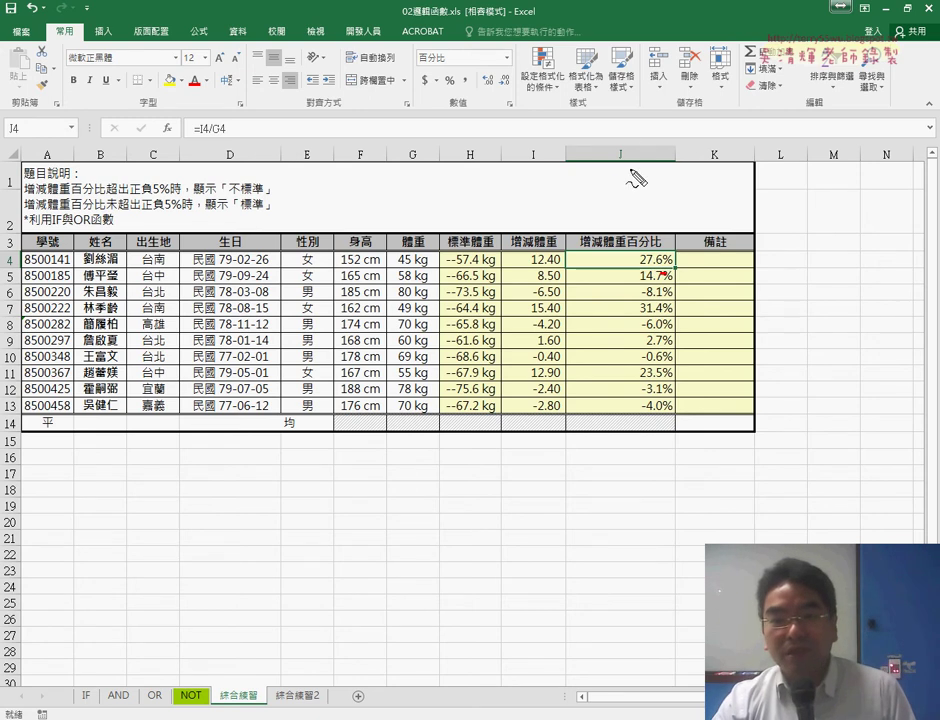
left_click_drag(624, 146, 628, 174)
left_click_drag(581, 248, 662, 247)
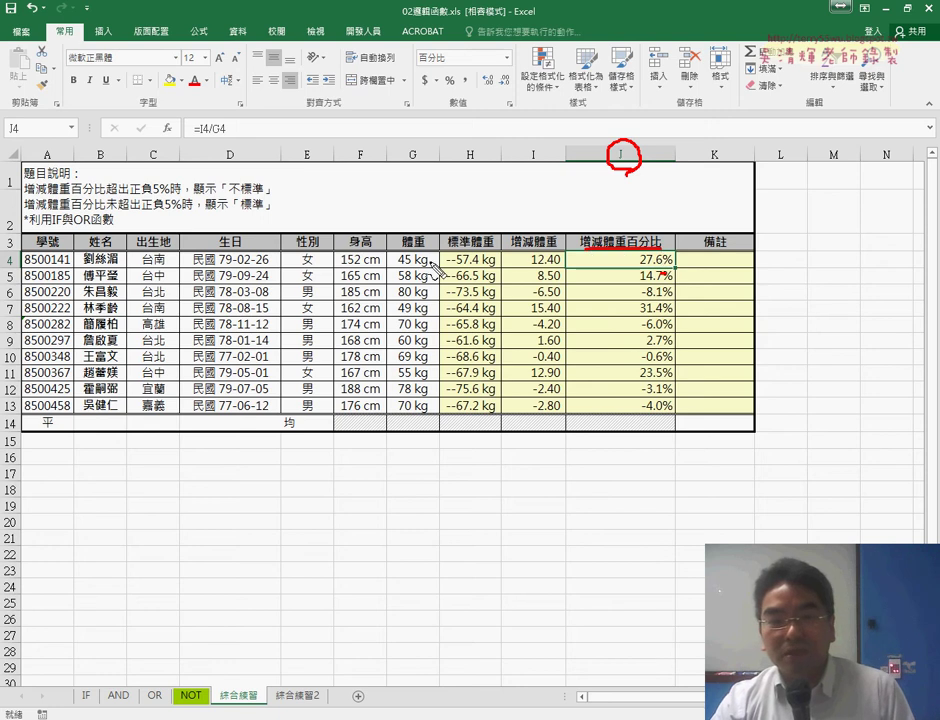
Mark weights in G4, H4, G6, H6 and percentages 14.7%, -8.1% in red
left_click_drag(430, 253, 434, 258)
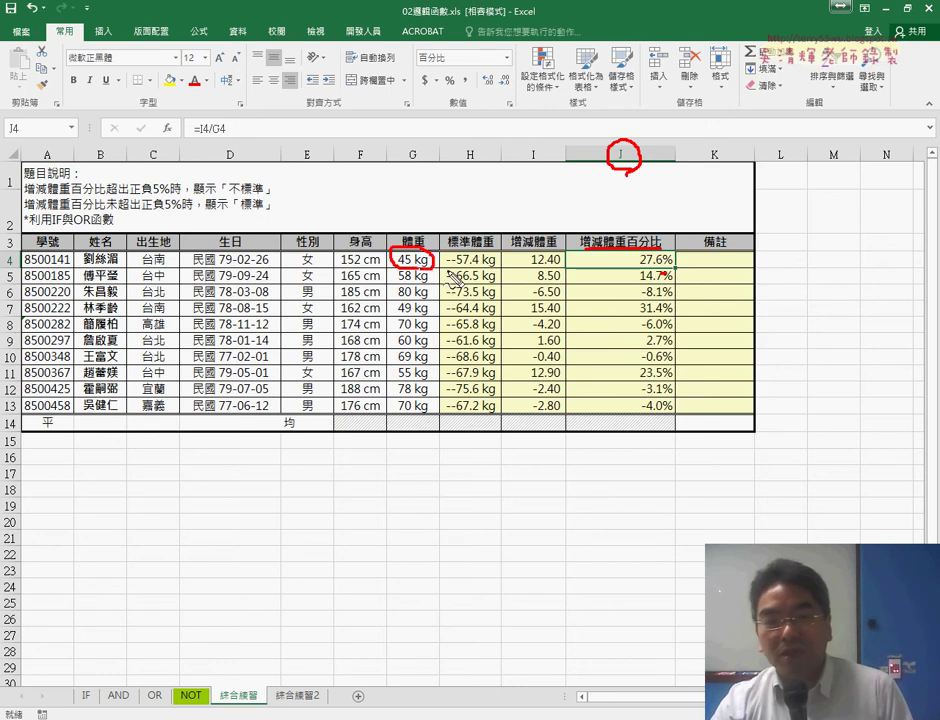
left_click_drag(494, 270, 449, 270)
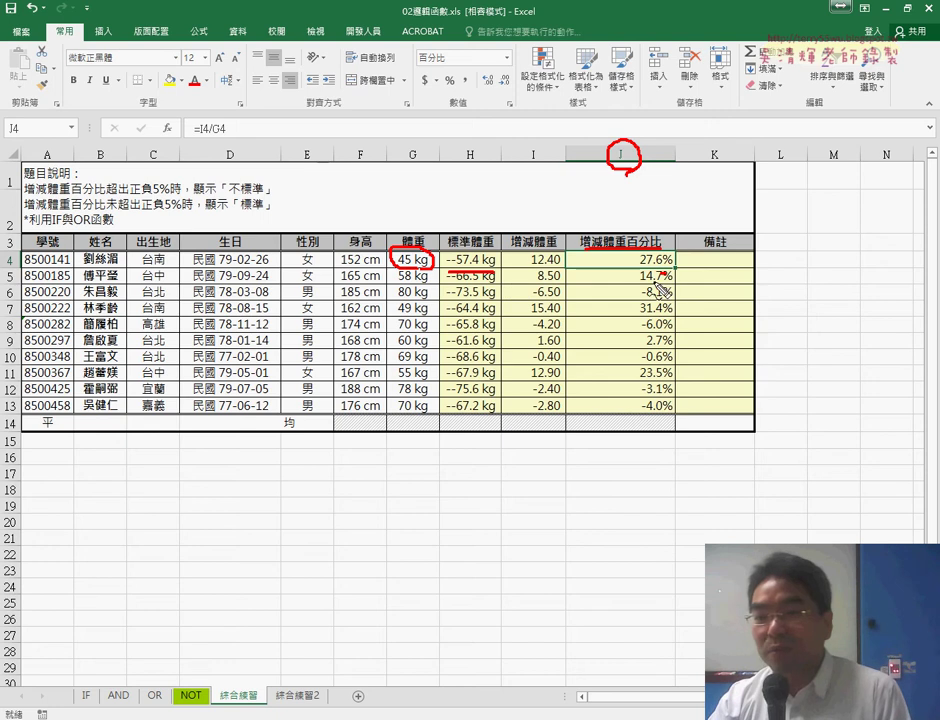
left_click_drag(634, 270, 661, 267)
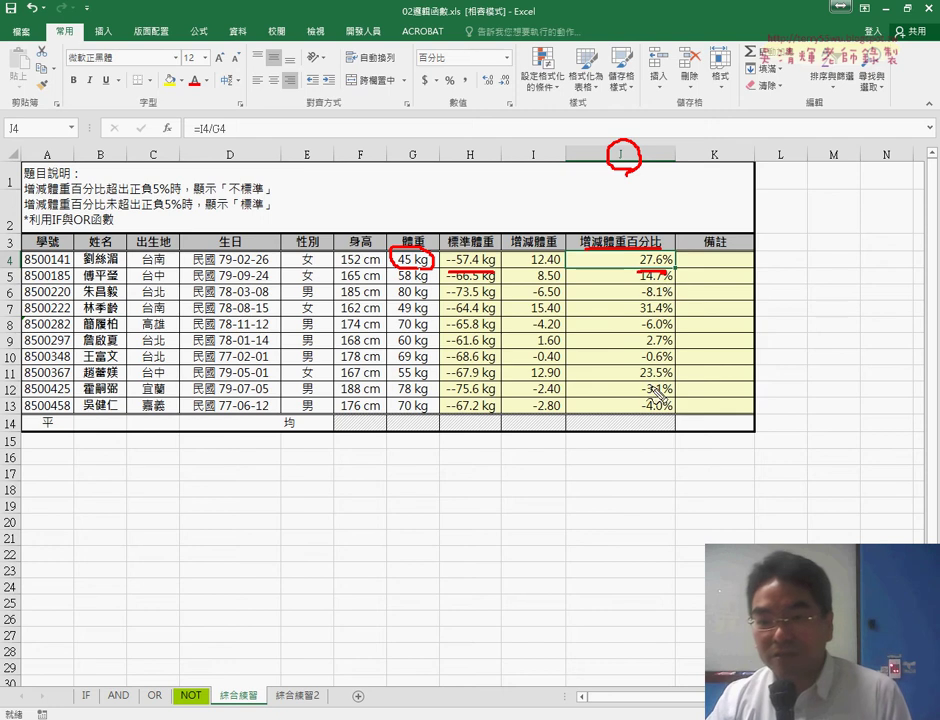
left_click_drag(643, 297, 673, 297)
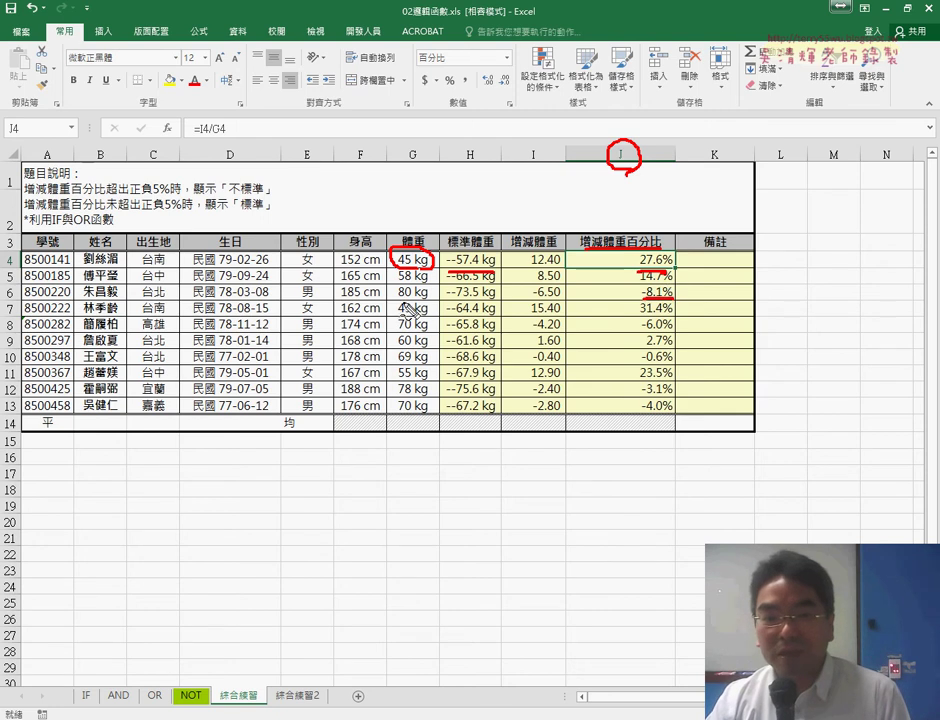
left_click_drag(398, 301, 488, 304)
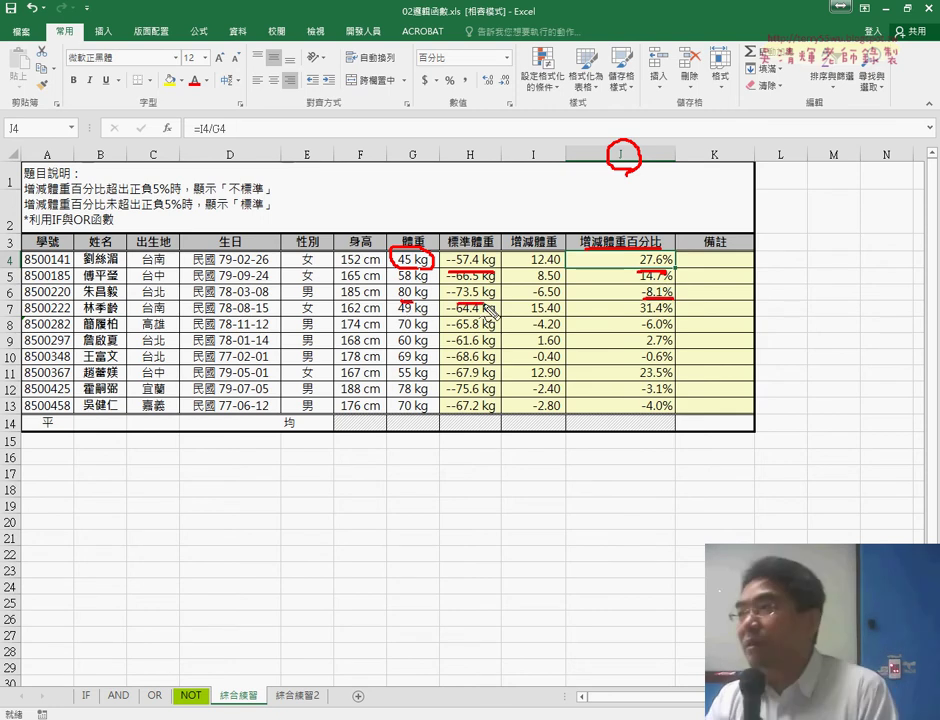
mouse_move(416, 287)
left_mouse_down()
mouse_move(397, 298)
mouse_move(412, 284)
left_mouse_up()
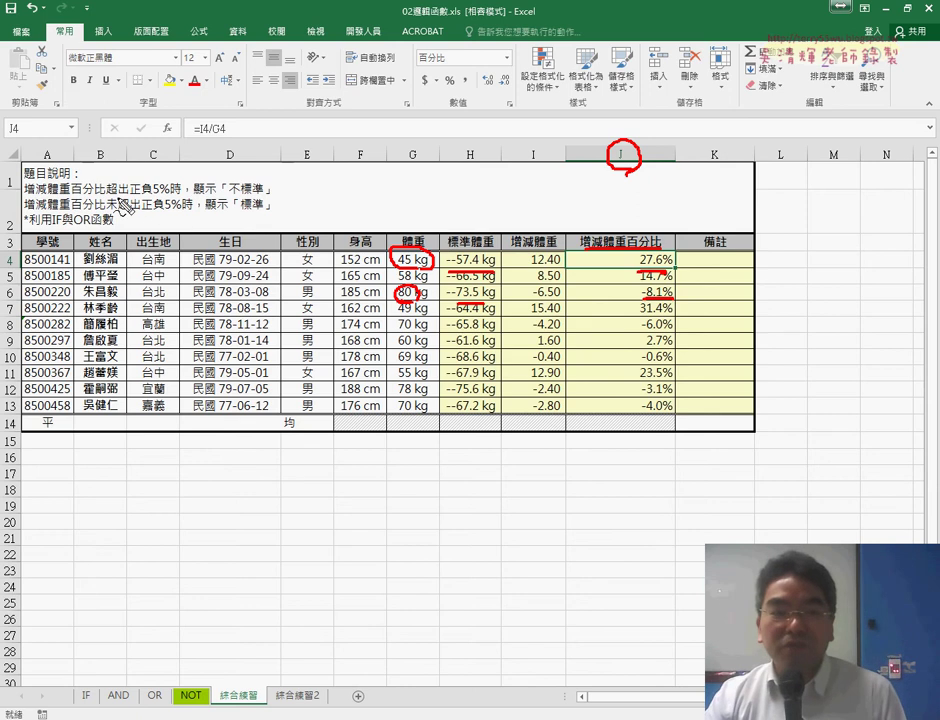
Underline the 正負5% rule and 不標準 label, and circle OR in red
left_click_drag(128, 197, 153, 196)
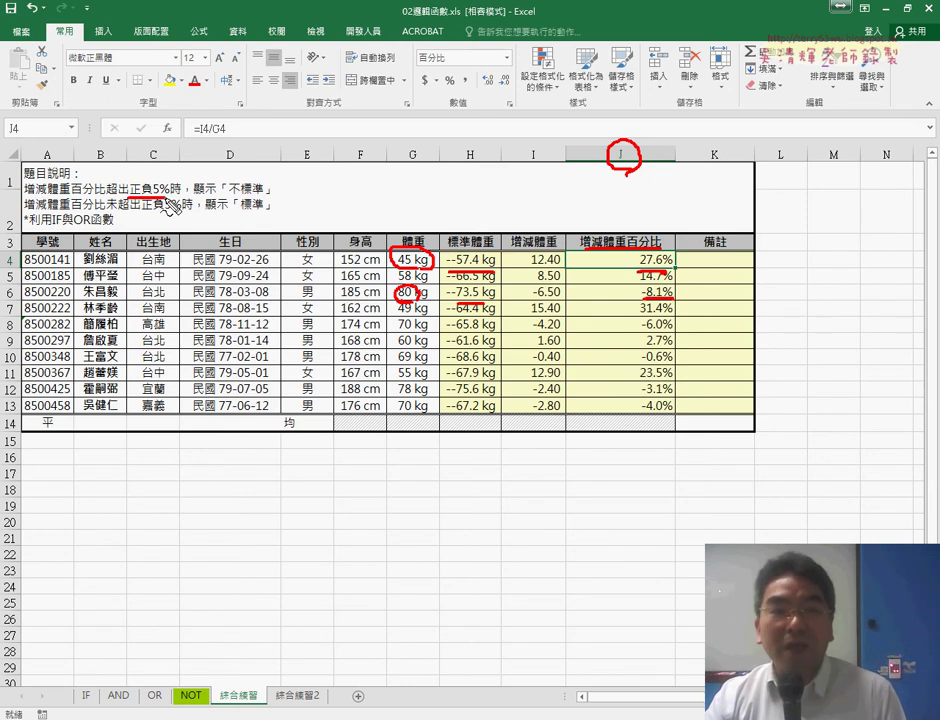
left_click_drag(228, 198, 262, 197)
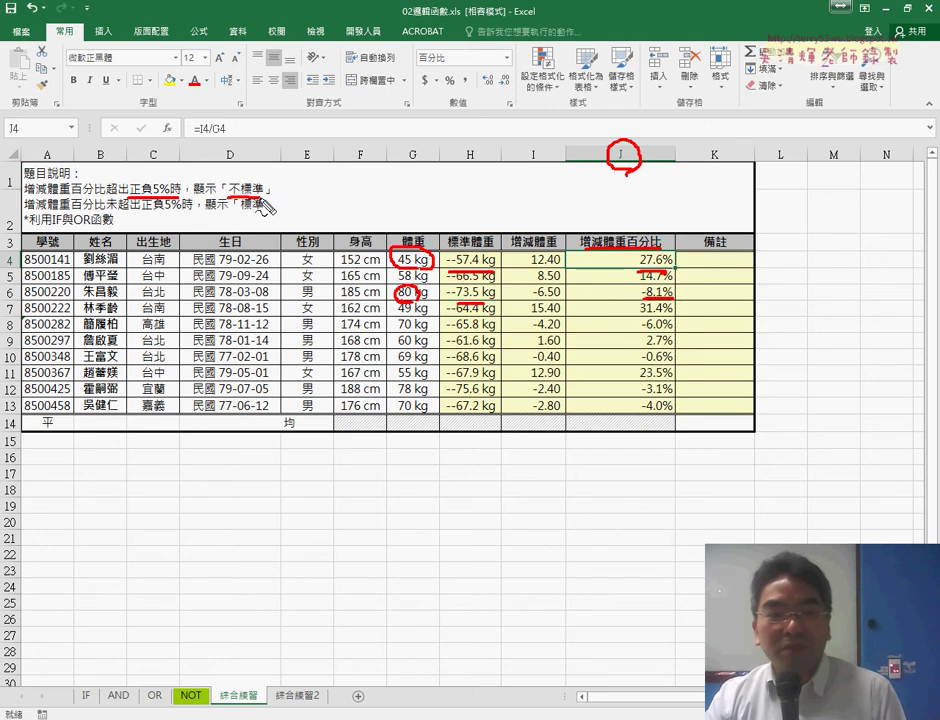
left_click_drag(130, 212, 186, 211)
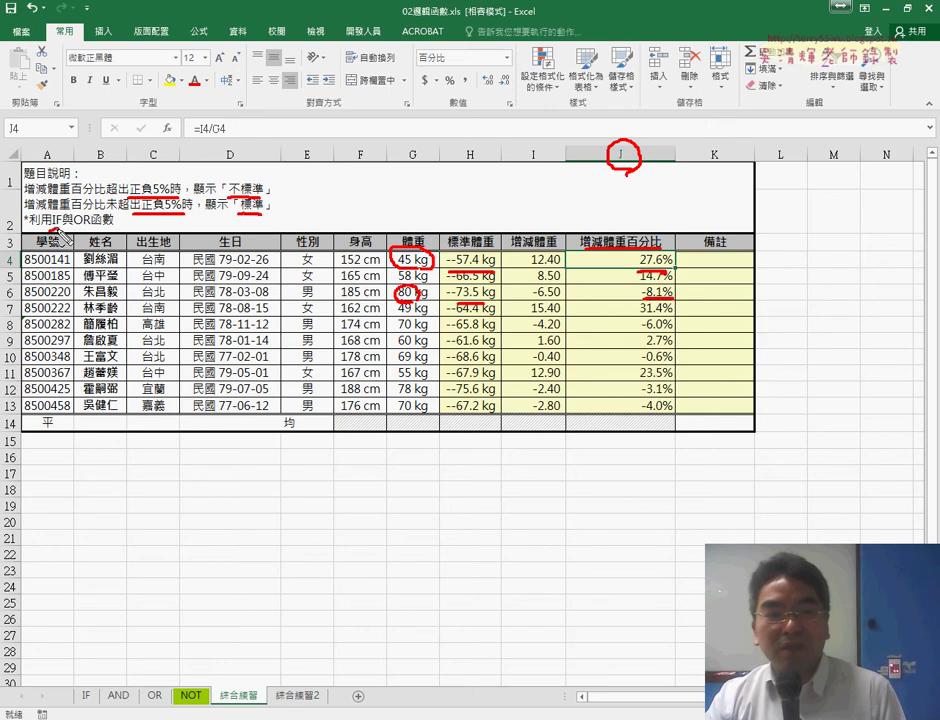
mouse_move(47, 231)
left_mouse_down()
mouse_move(74, 224)
mouse_move(116, 240)
mouse_move(133, 236)
mouse_move(131, 227)
mouse_move(149, 240)
mouse_move(140, 236)
left_mouse_up()
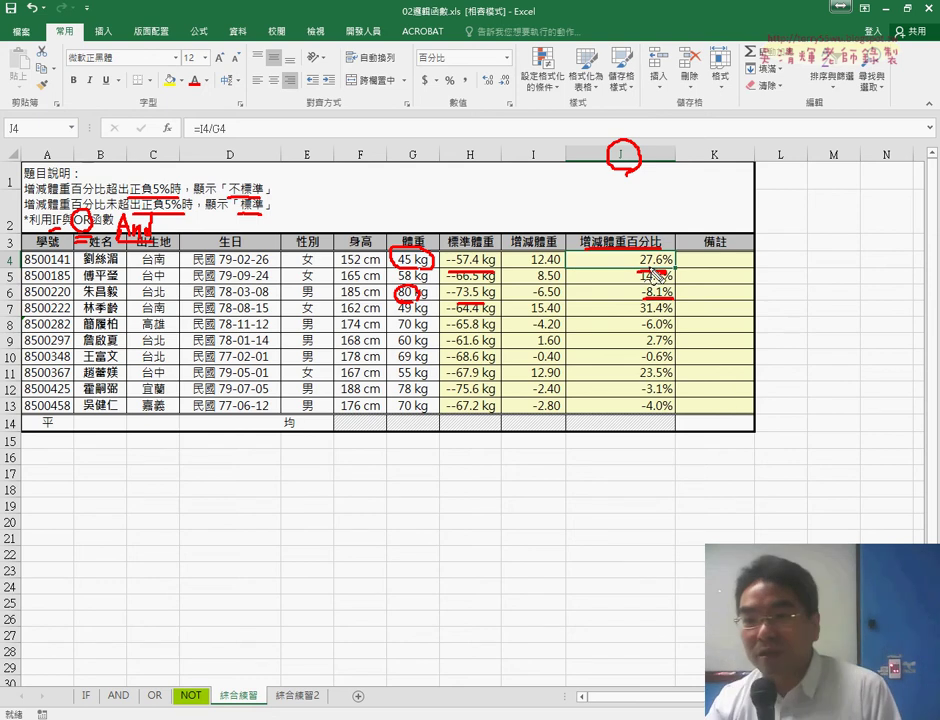
Box 27.6% and -8.1% and draw an arrow toward the 備註 column
left_click_drag(635, 244, 672, 243)
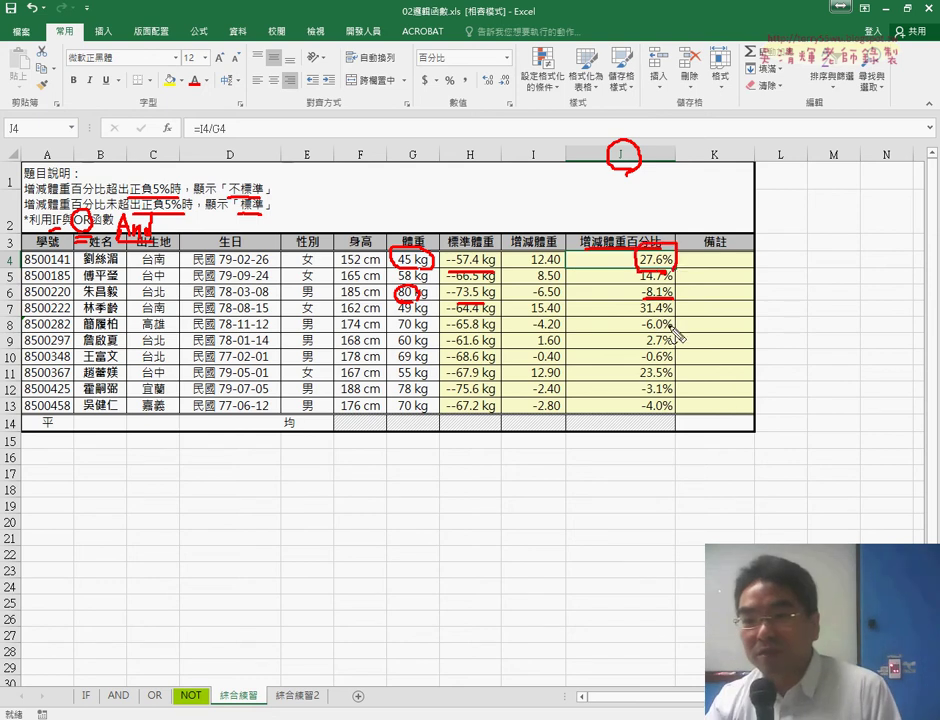
left_click_drag(641, 286, 672, 298)
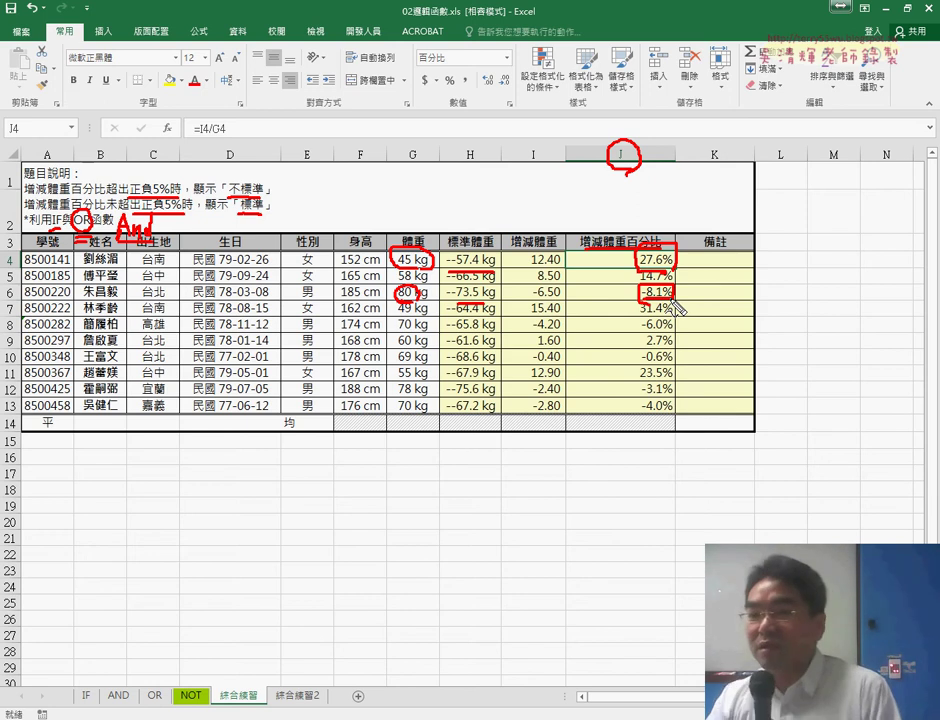
left_click_drag(680, 224, 712, 240)
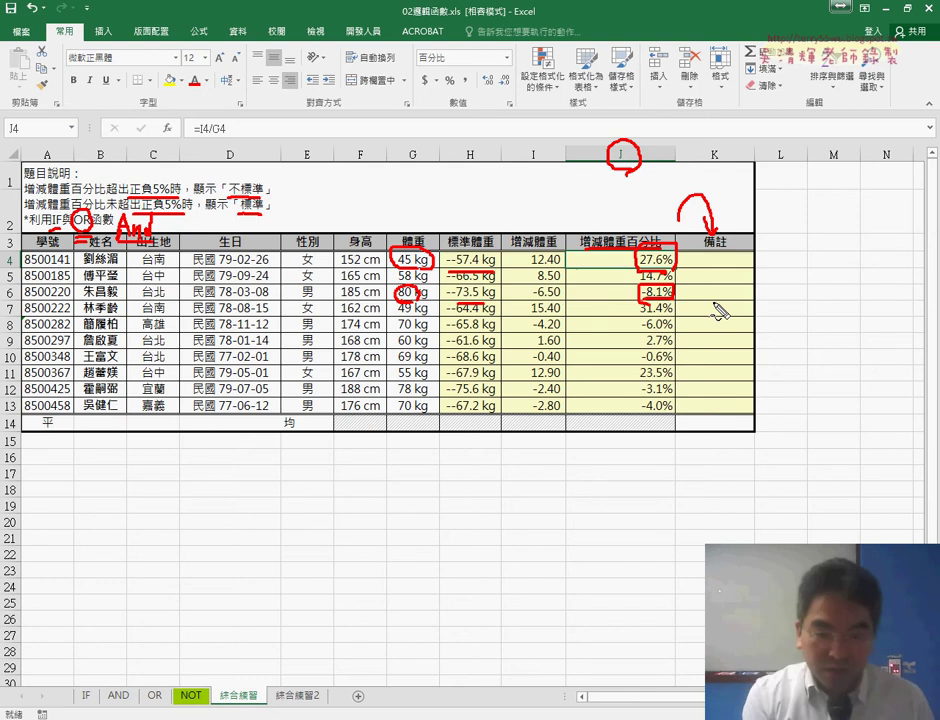
Clear the red ink and look over the 台北市 and 新北市 entries on 綜合練習2
key("Escape")
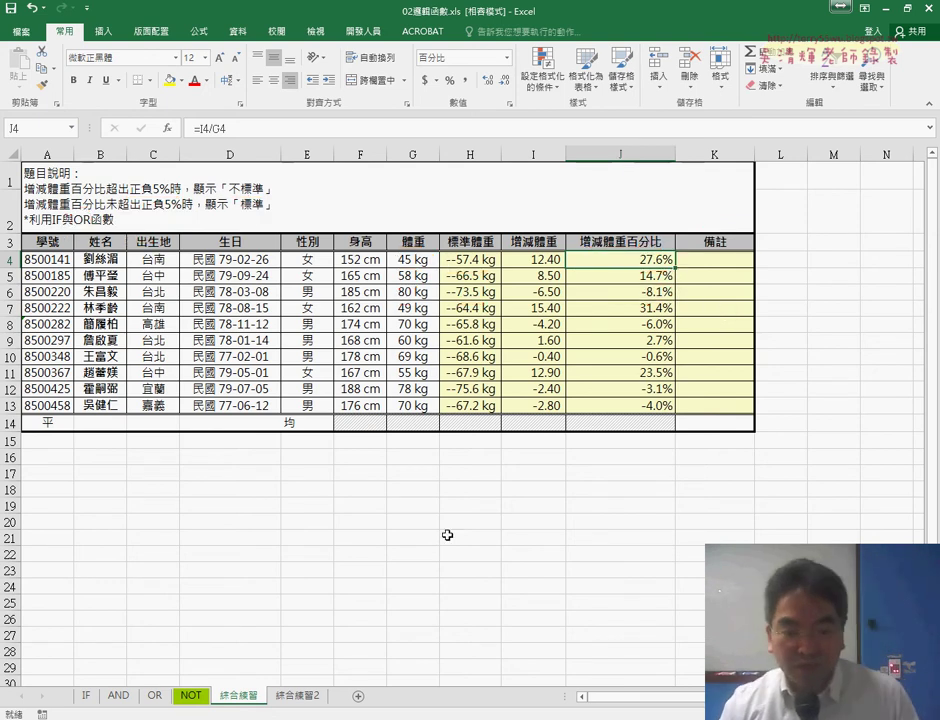
left_click(300, 697)
scroll(339, 585, "up", 2)
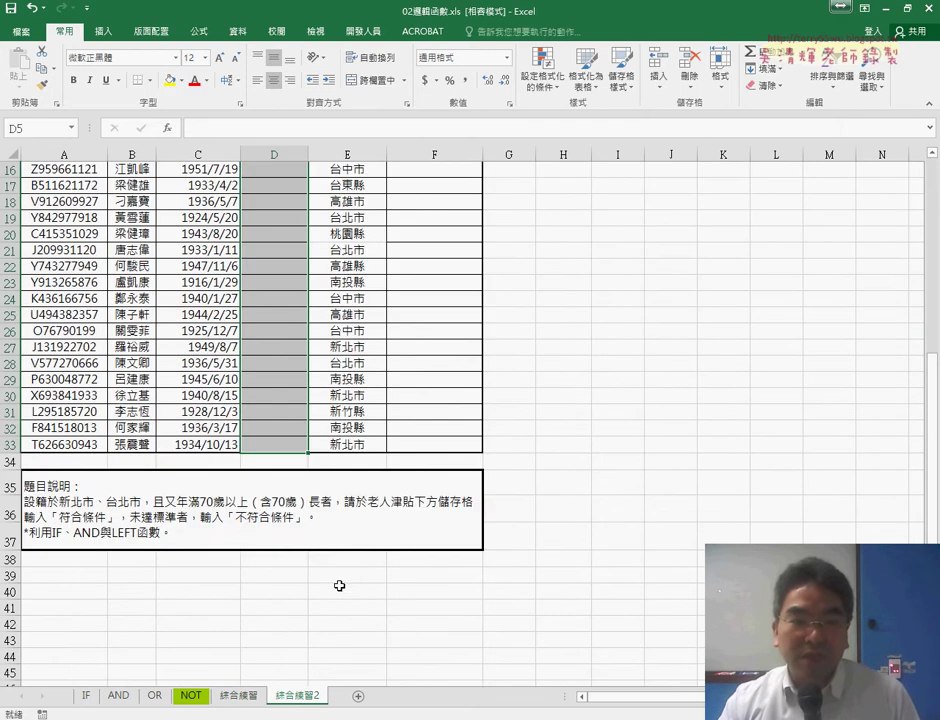
scroll(339, 585, "up", 5)
left_click(275, 268)
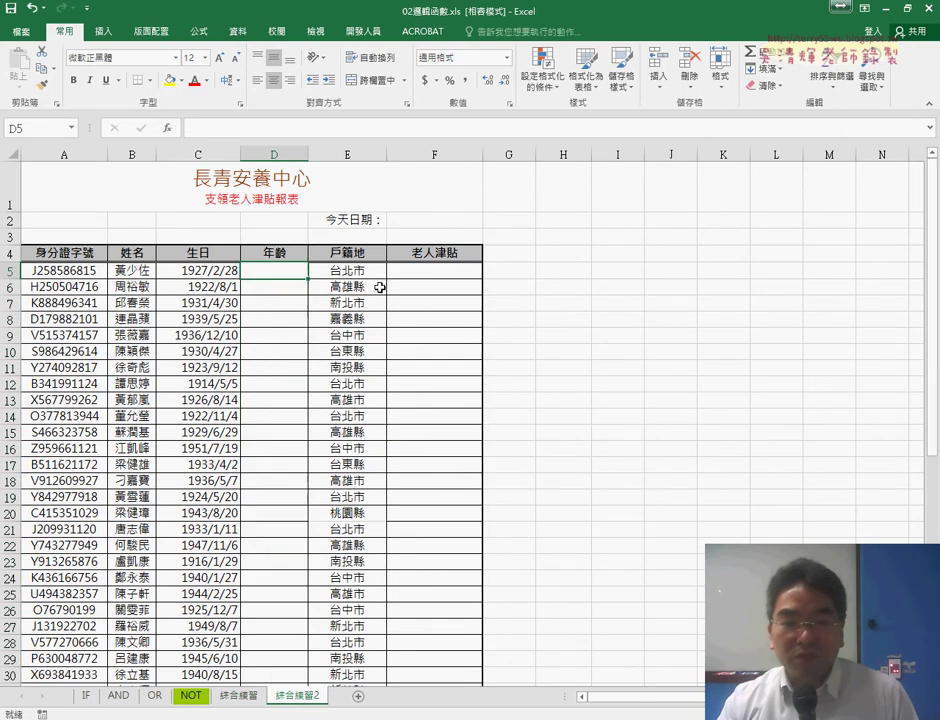
left_click(356, 272)
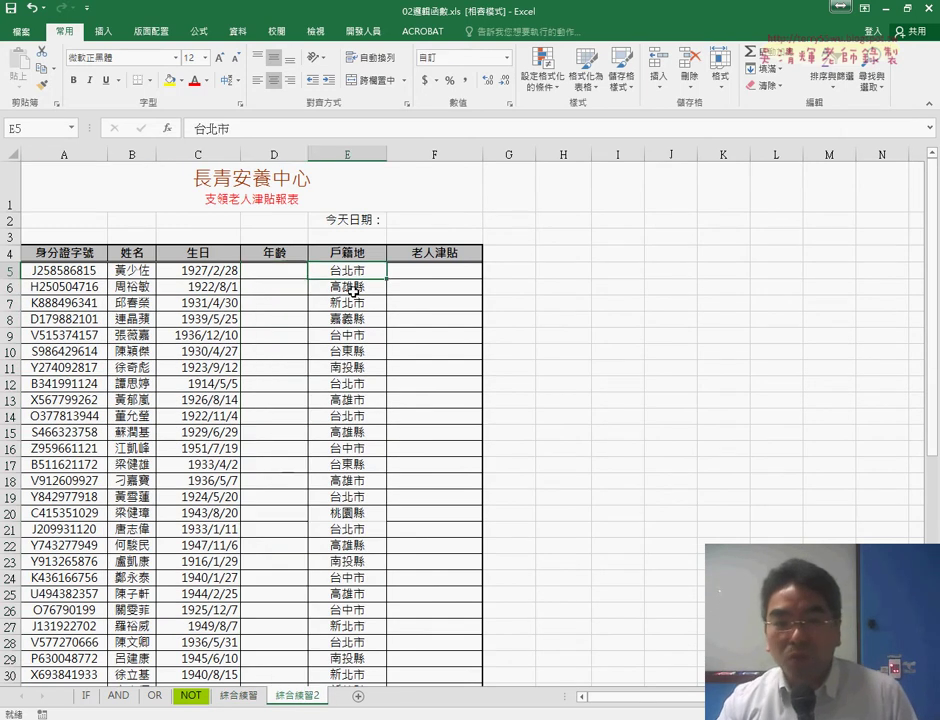
left_click(355, 307)
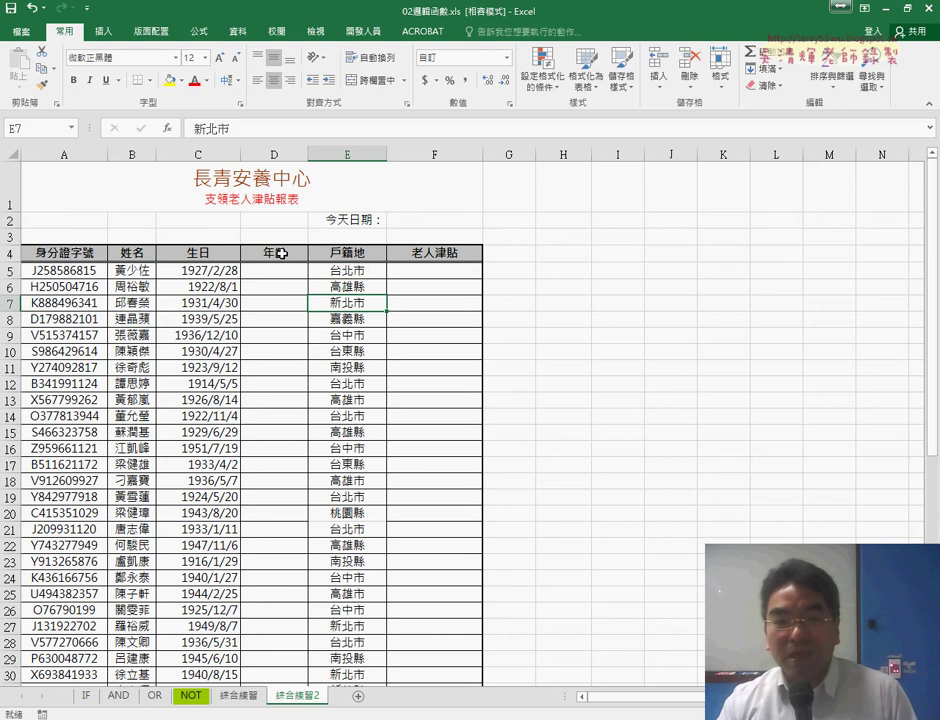
Inspect the 年齡 and 戶籍地 headers and E7, then return to the IF sheet
left_click(281, 253)
left_click(321, 253)
left_click(262, 254)
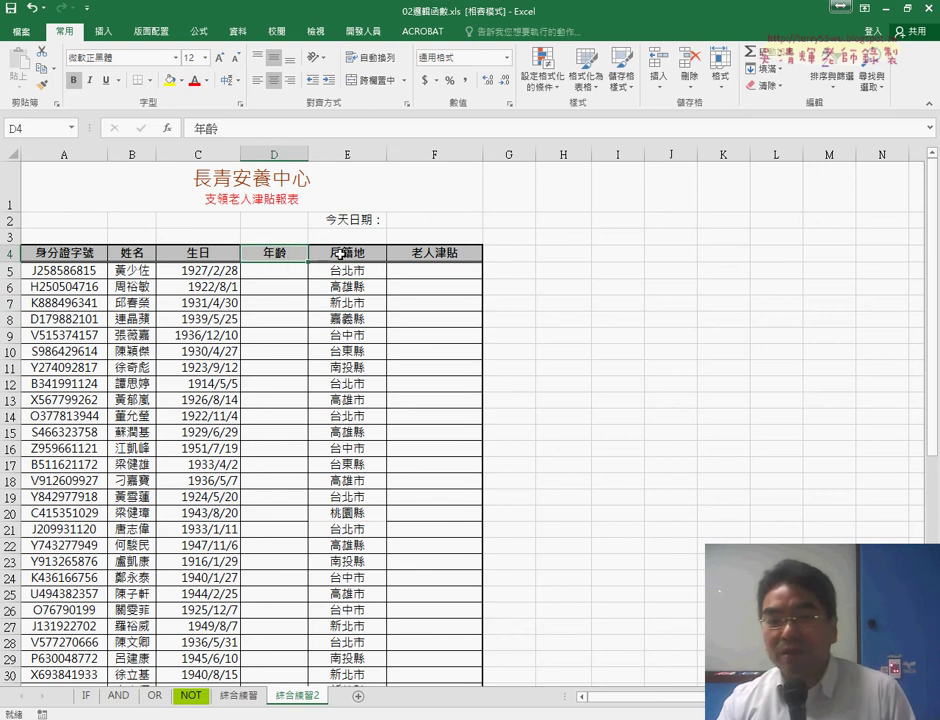
left_click(342, 254)
left_click(287, 251)
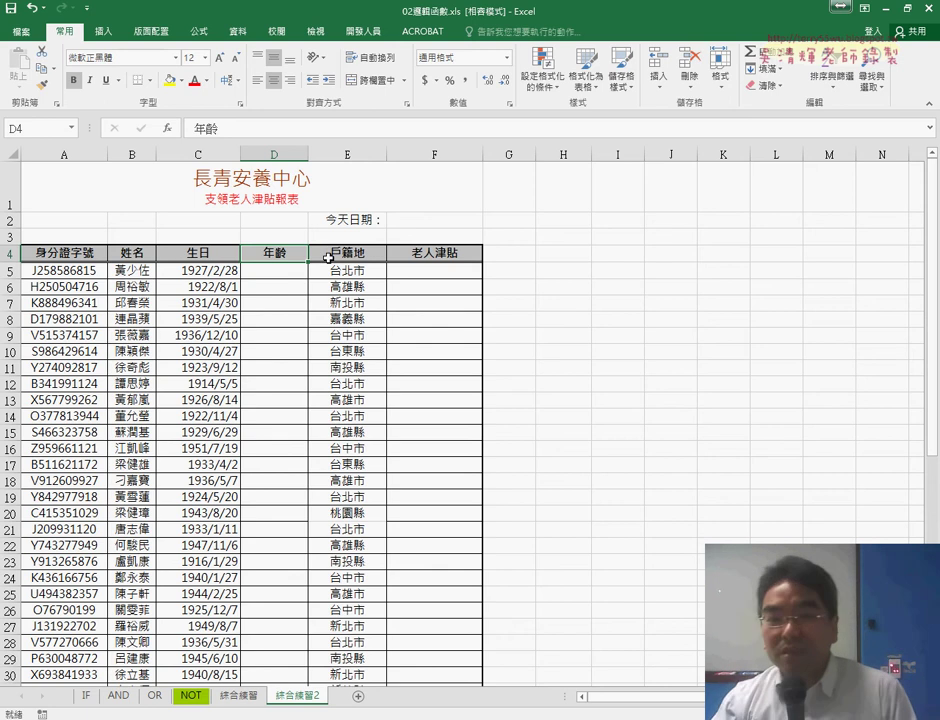
left_click(345, 256)
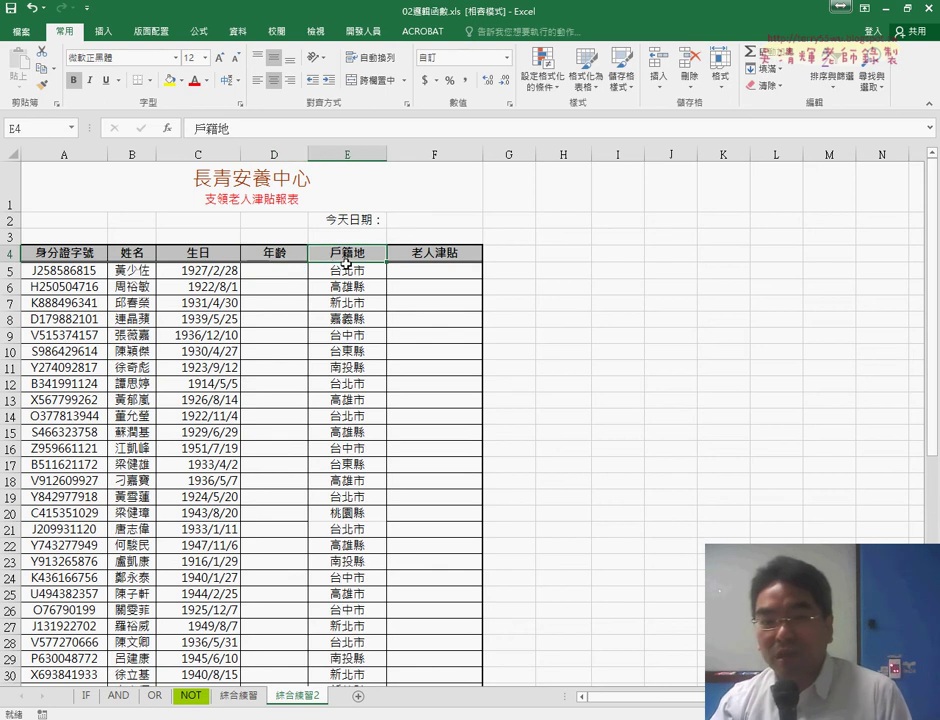
left_click(352, 271)
left_click(352, 305)
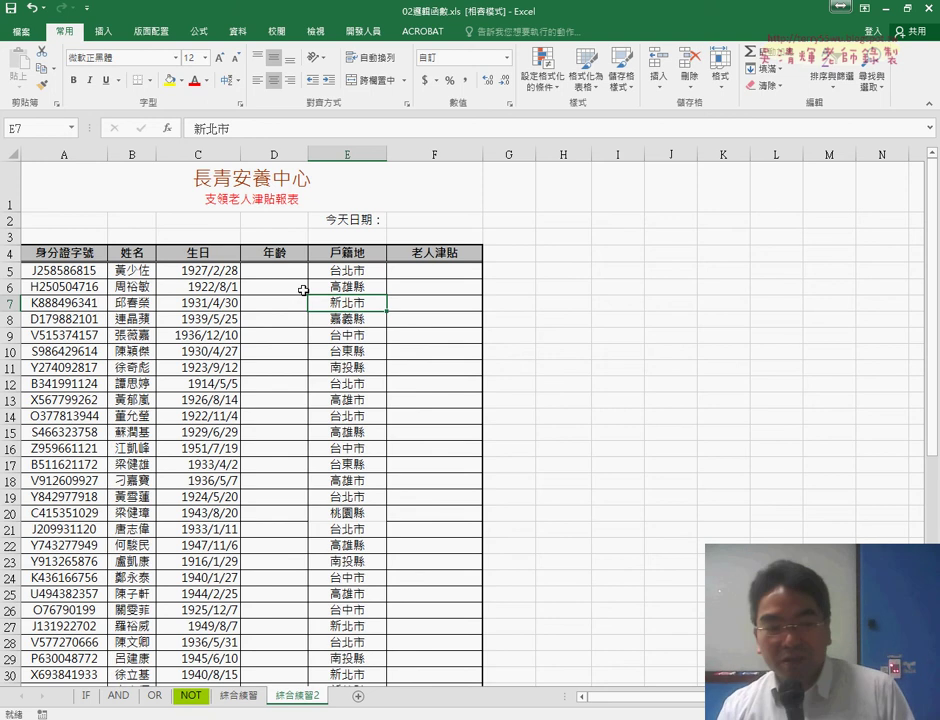
left_click(94, 702)
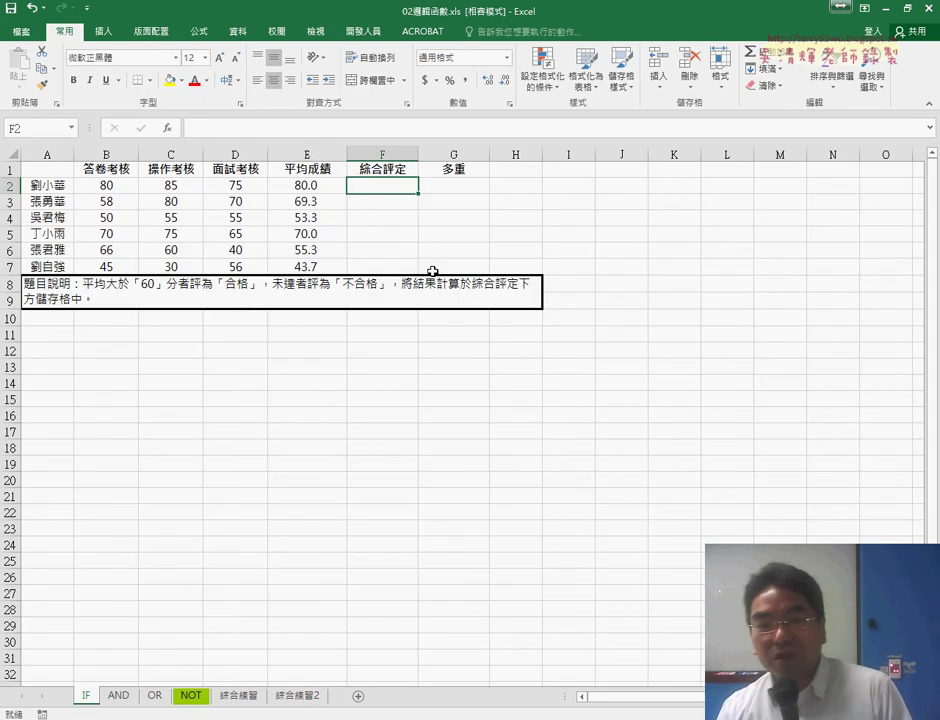
left_click(453, 170)
left_click(240, 700)
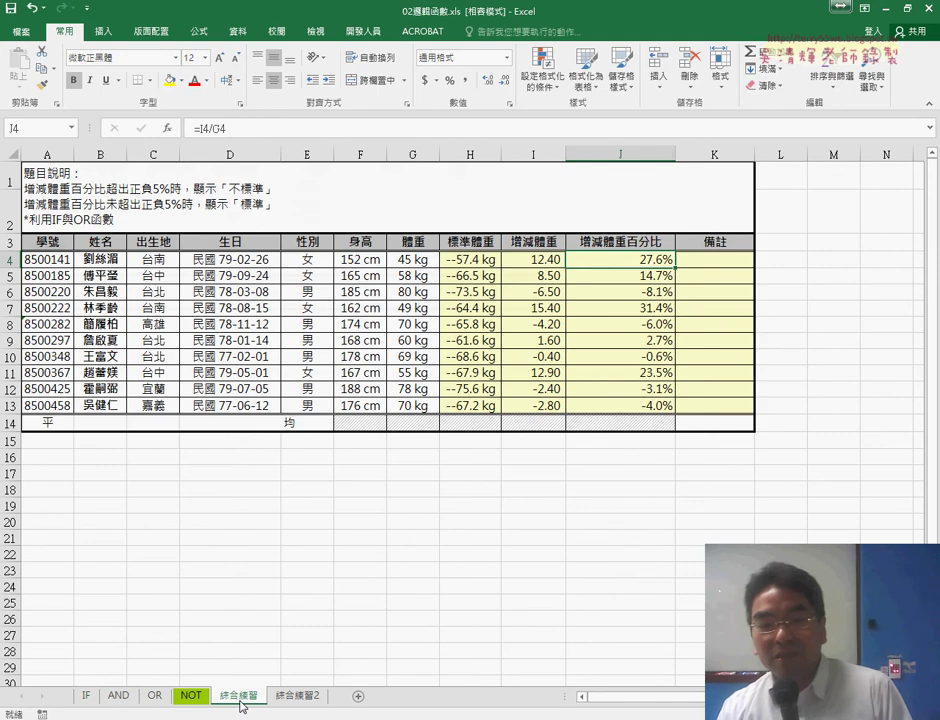
left_click(293, 697)
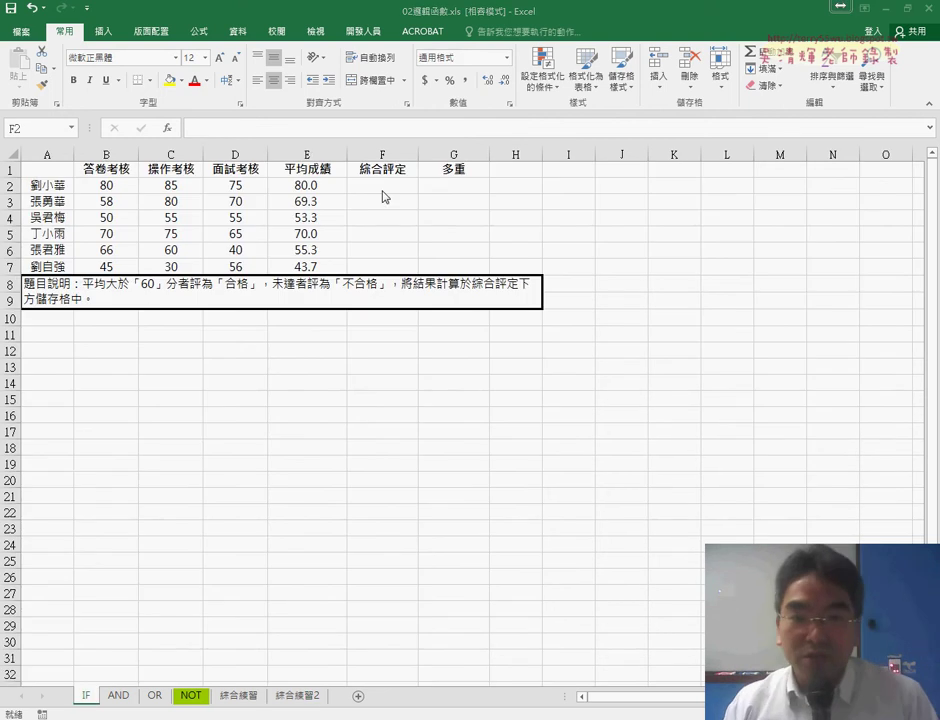
For F2, list 邏輯 functions and read the IF, AND, FALSE and IFERROR descriptions
left_click(395, 190)
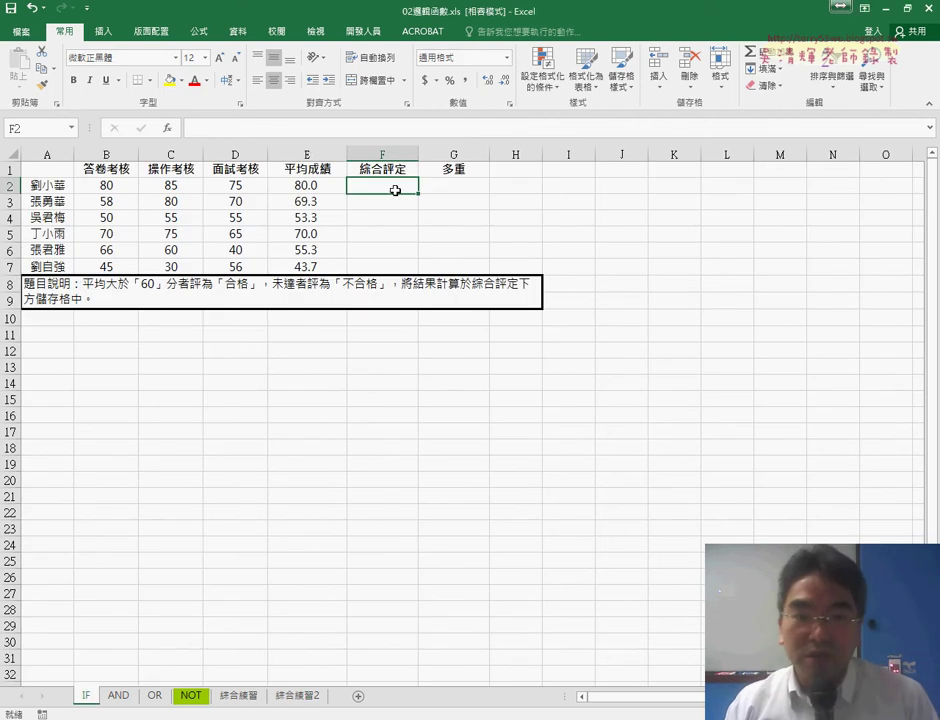
left_click(169, 129)
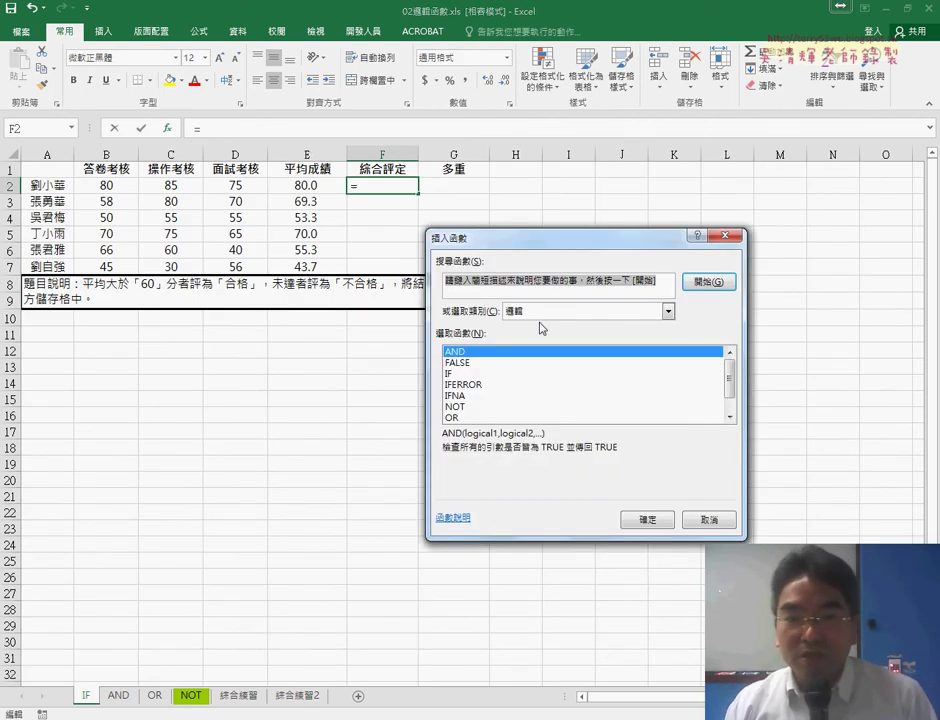
left_click(548, 316)
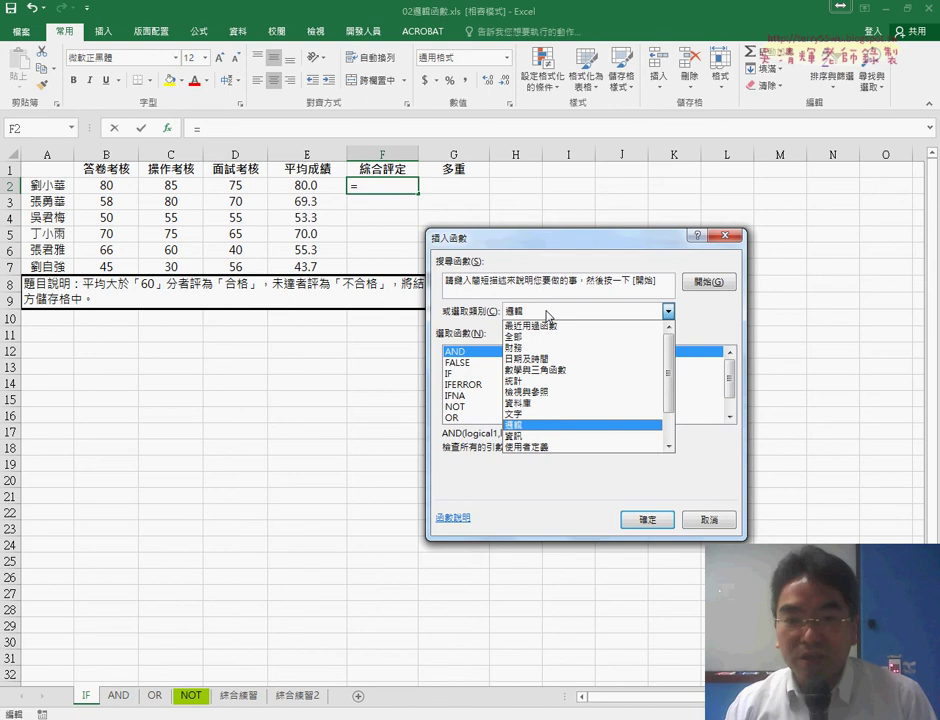
left_click(538, 425)
left_click(455, 373)
left_click_drag(730, 372, 733, 389)
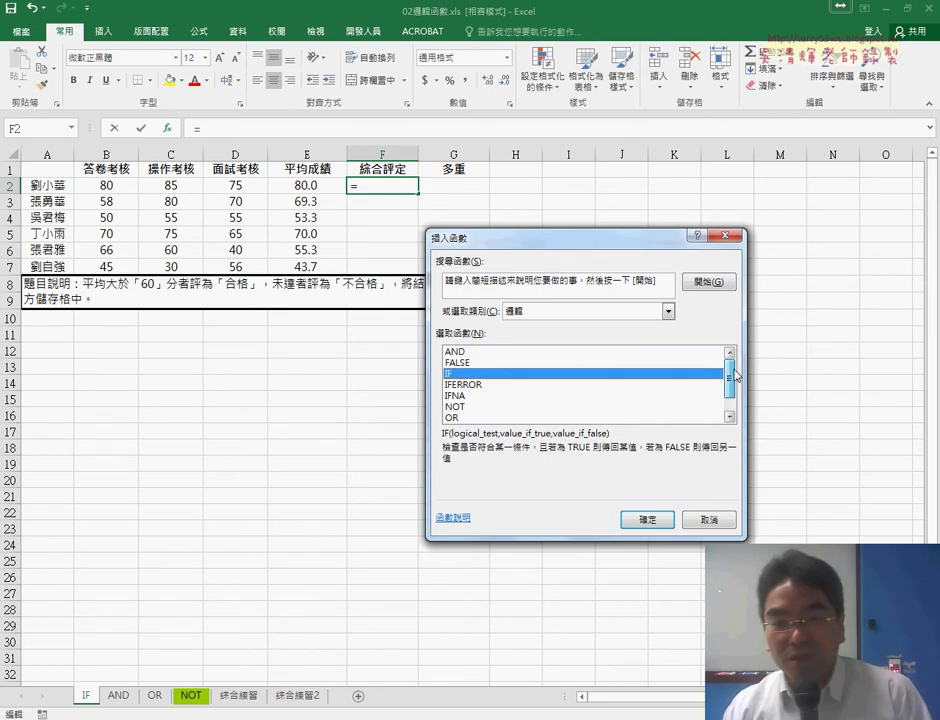
left_click(463, 352)
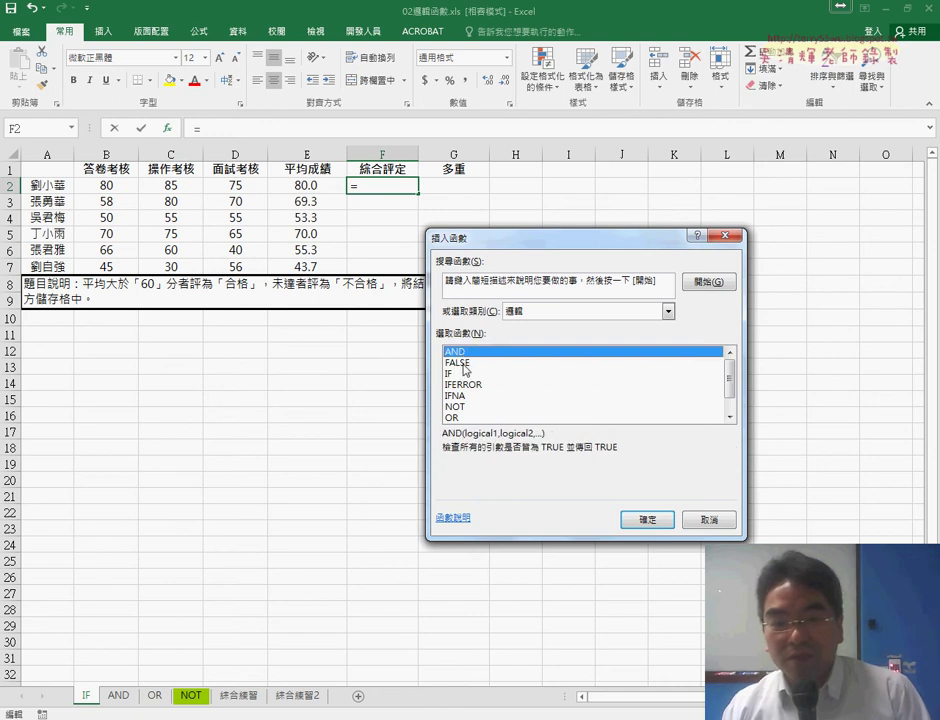
left_click(463, 363)
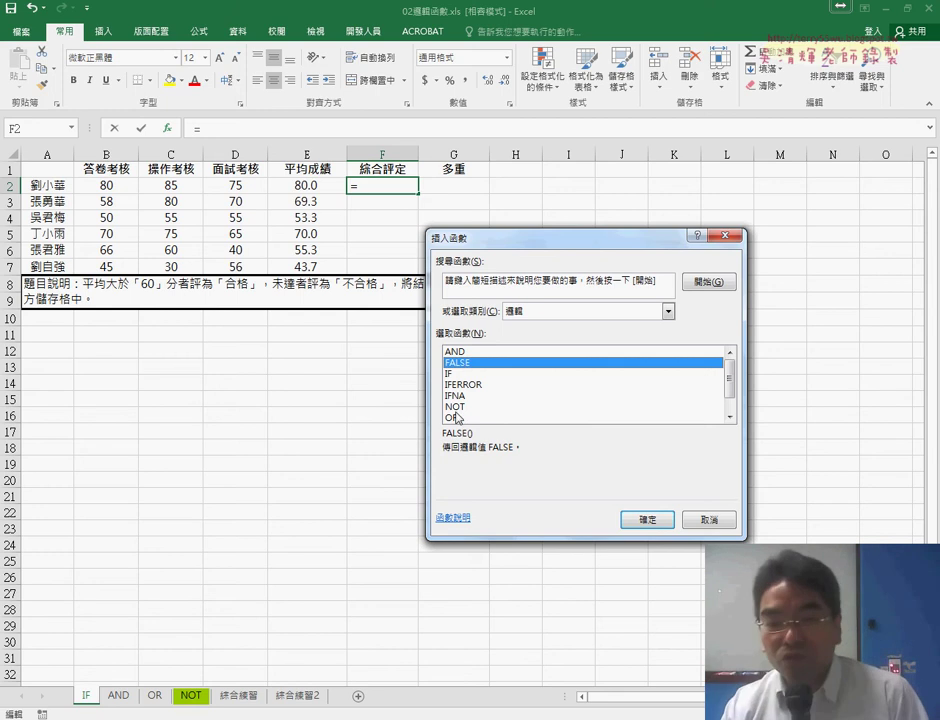
left_click(474, 385)
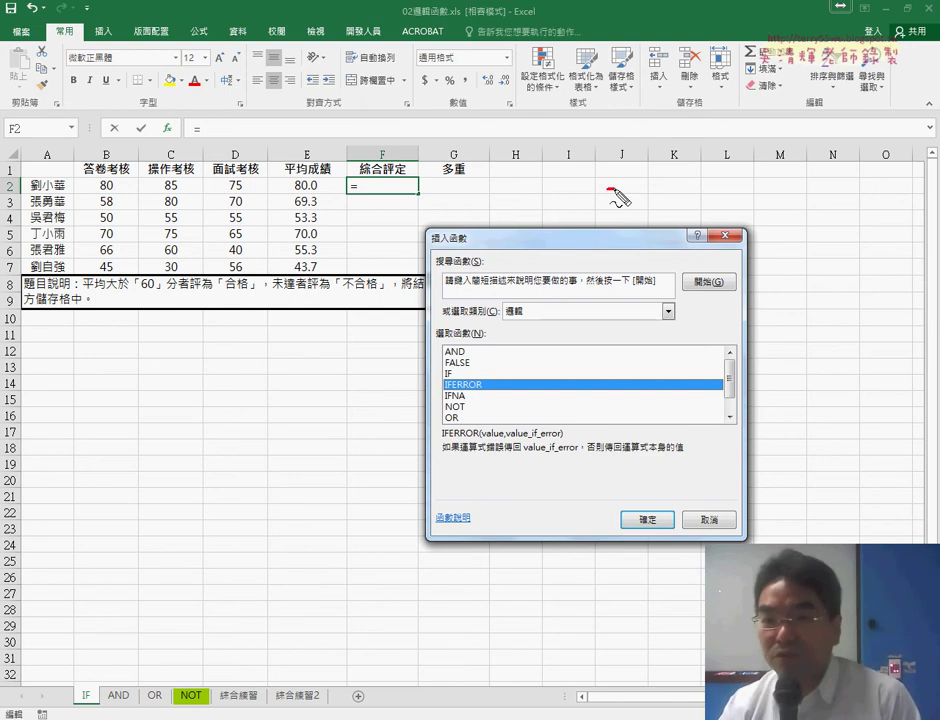
mouse_move(613, 190)
left_mouse_down()
mouse_move(632, 192)
mouse_move(634, 206)
mouse_move(615, 216)
mouse_move(624, 222)
left_mouse_up()
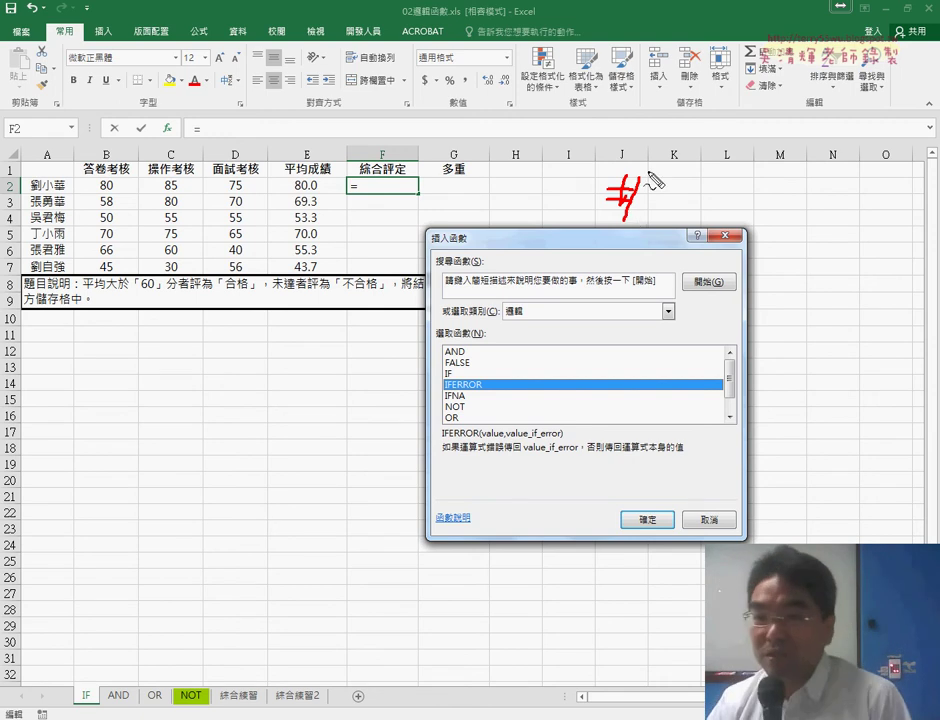
mouse_move(648, 180)
left_mouse_down()
mouse_move(650, 208)
mouse_move(670, 176)
mouse_move(680, 208)
mouse_move(707, 208)
mouse_move(703, 196)
left_mouse_up()
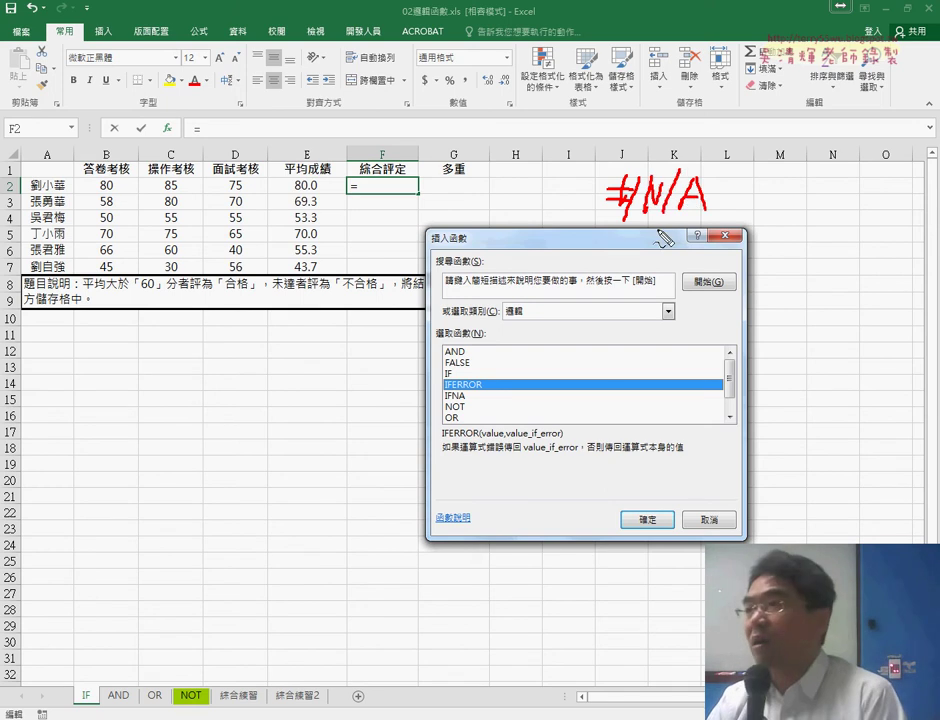
left_click_drag(645, 216, 708, 215)
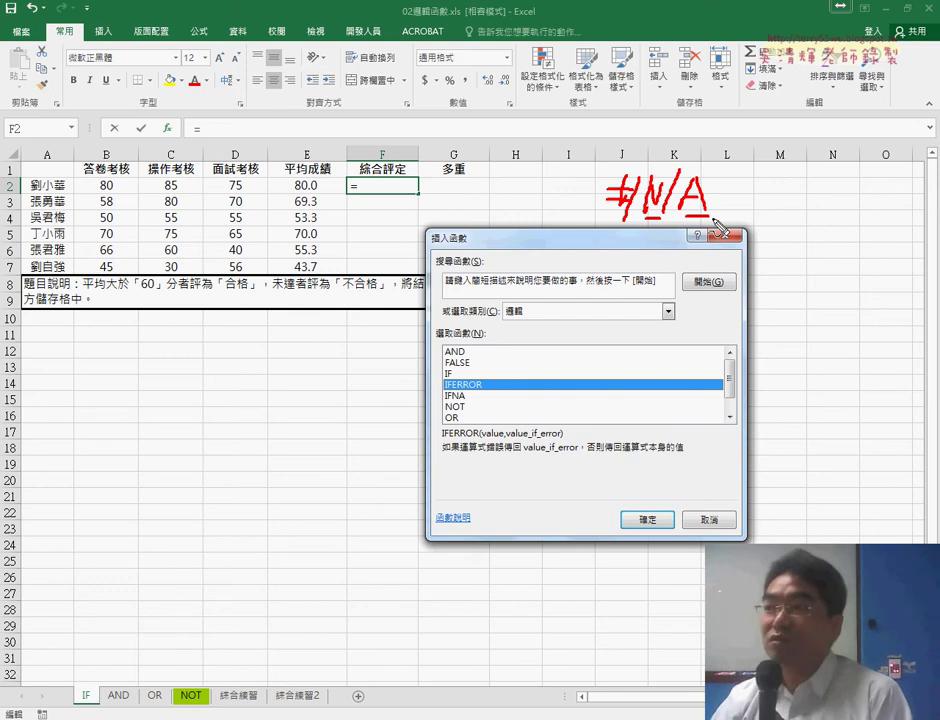
mouse_move(756, 195)
left_mouse_down()
mouse_move(775, 192)
mouse_move(764, 213)
mouse_move(783, 202)
mouse_move(845, 213)
mouse_move(866, 232)
left_mouse_up()
mouse_move(753, 262)
left_mouse_down()
mouse_move(790, 258)
mouse_move(792, 271)
left_mouse_up()
mouse_move(775, 250)
left_mouse_down()
mouse_move(768, 288)
mouse_move(782, 288)
left_mouse_up()
mouse_move(803, 250)
left_mouse_down()
mouse_move(802, 290)
mouse_move(829, 290)
mouse_move(840, 267)
left_mouse_up()
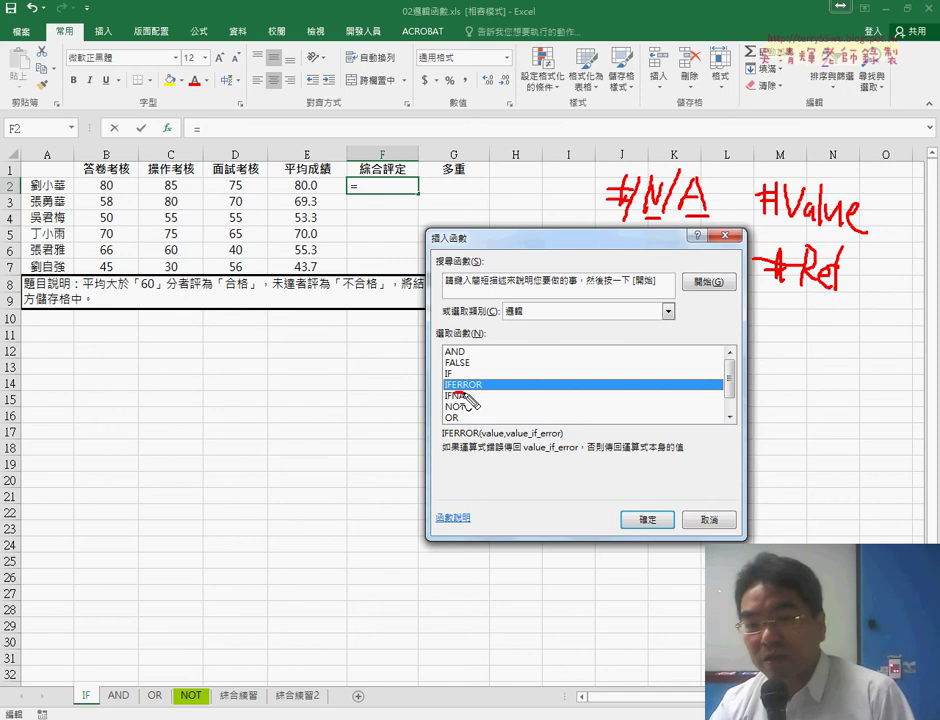
left_click_drag(466, 397, 484, 396)
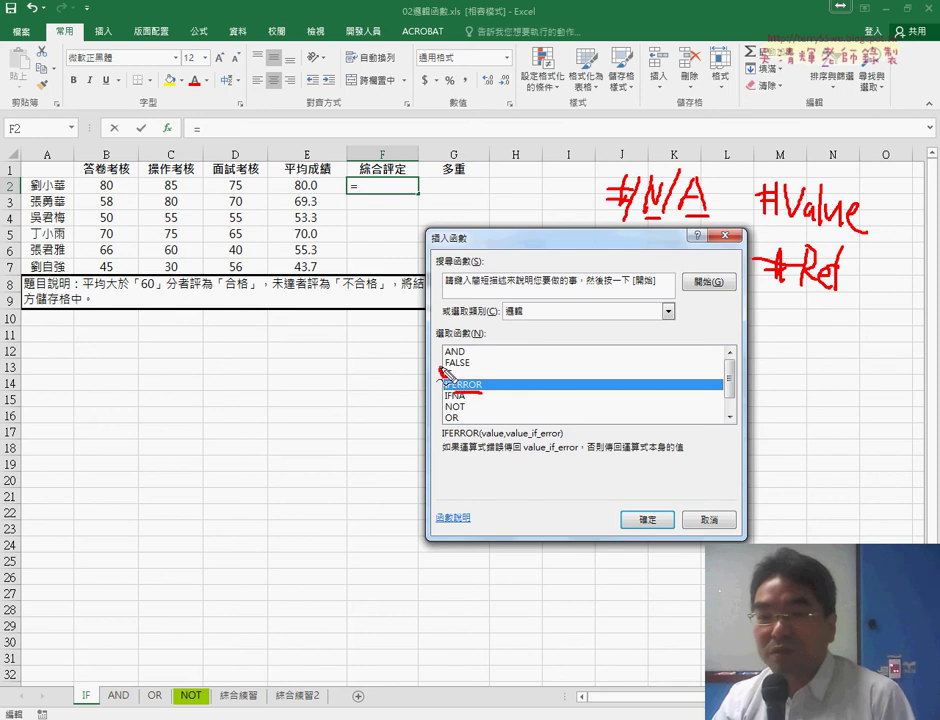
left_click_drag(443, 372, 447, 378)
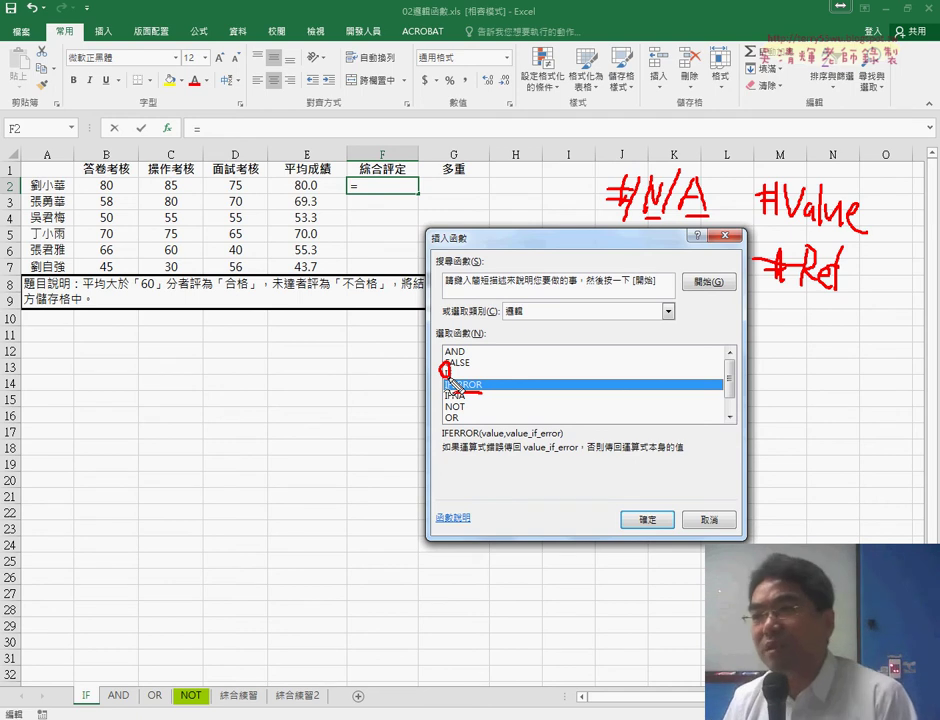
key("Escape")
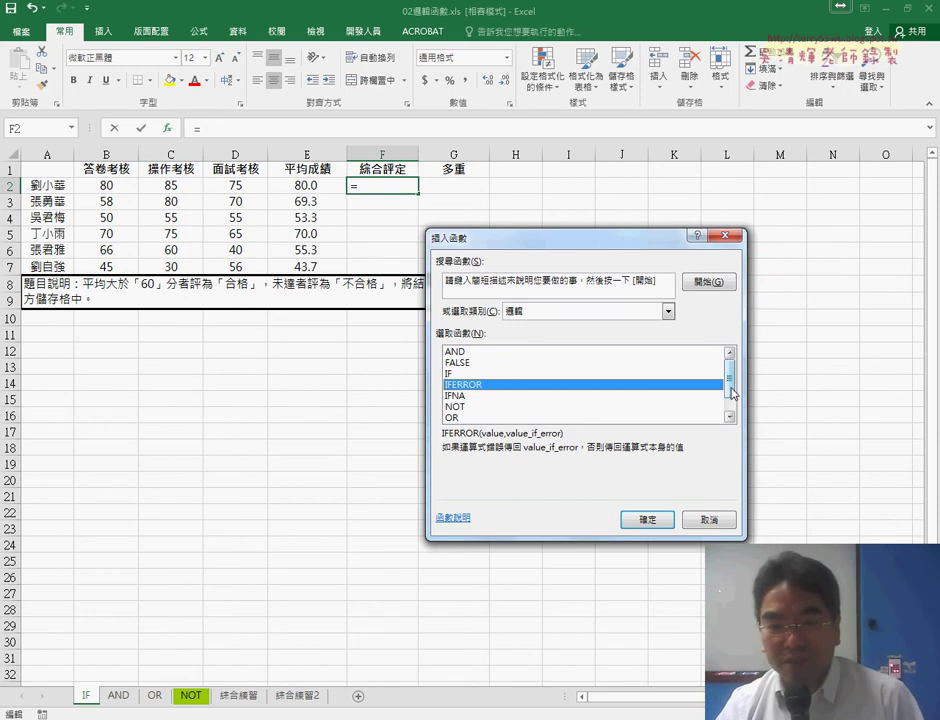
Browse the NOT, OR and TRUE logical functions, then choose IF
scroll(528, 403, "down", 1)
left_click(475, 385)
left_click(478, 396)
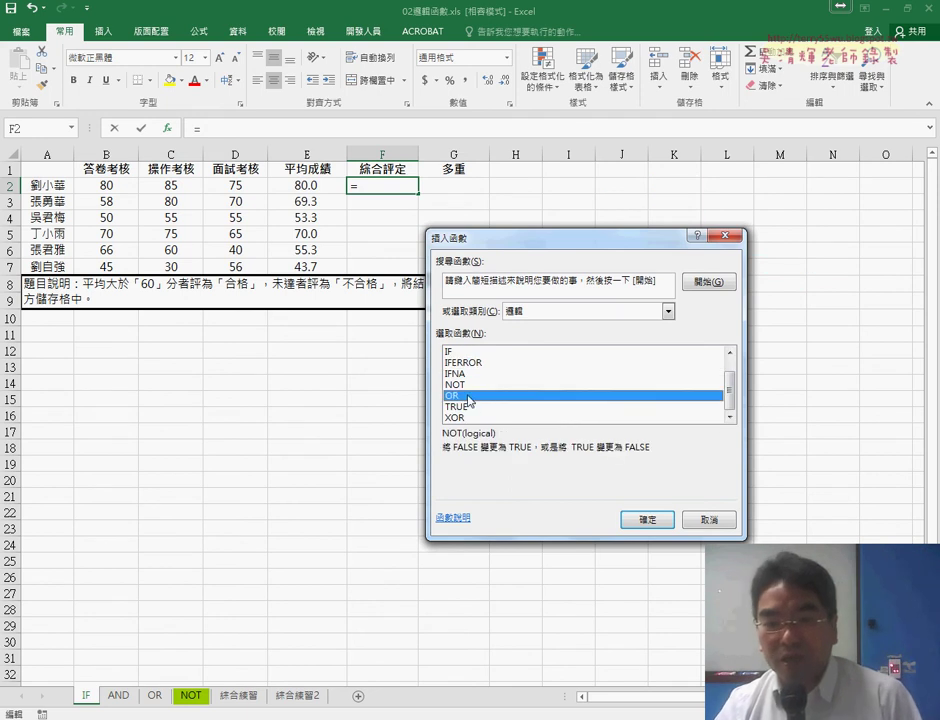
left_click(560, 407)
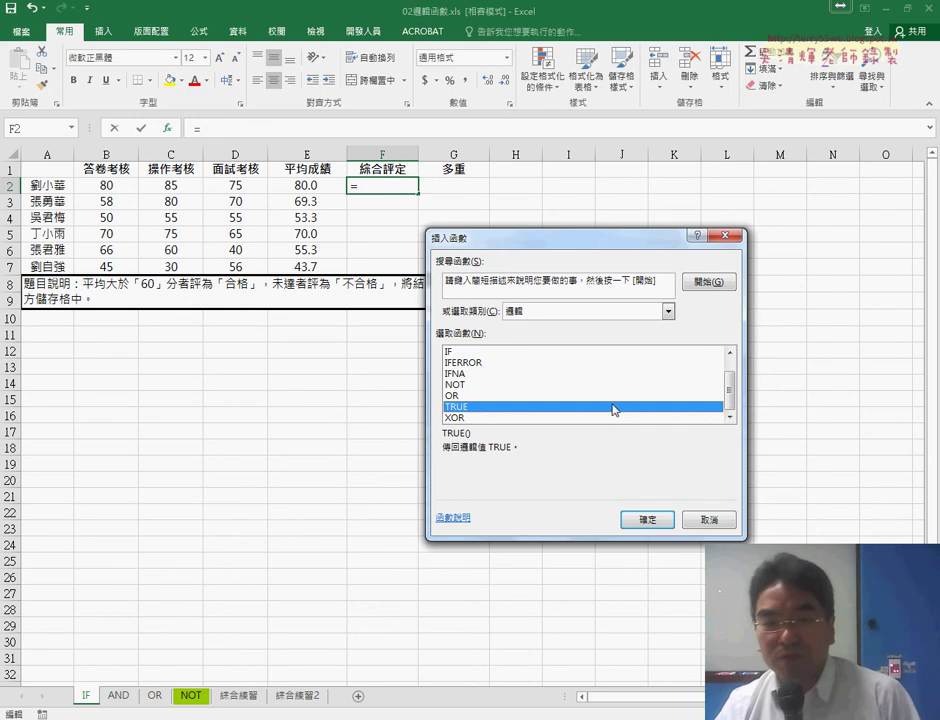
double_click(455, 352)
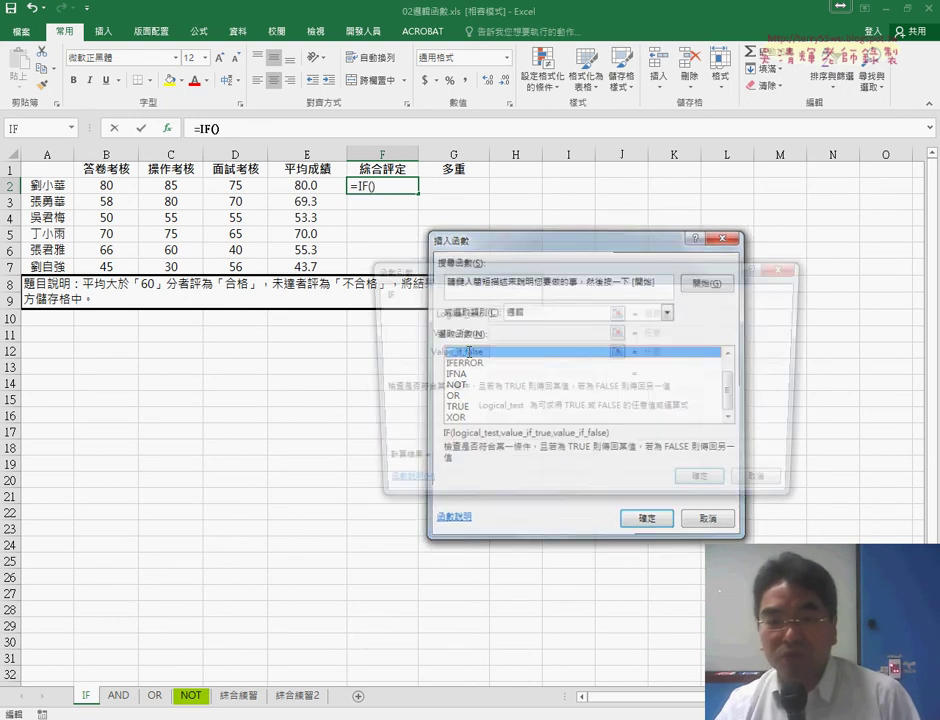
Set the IF test to E2>=60 and the true result to 合格
left_click(312, 186)
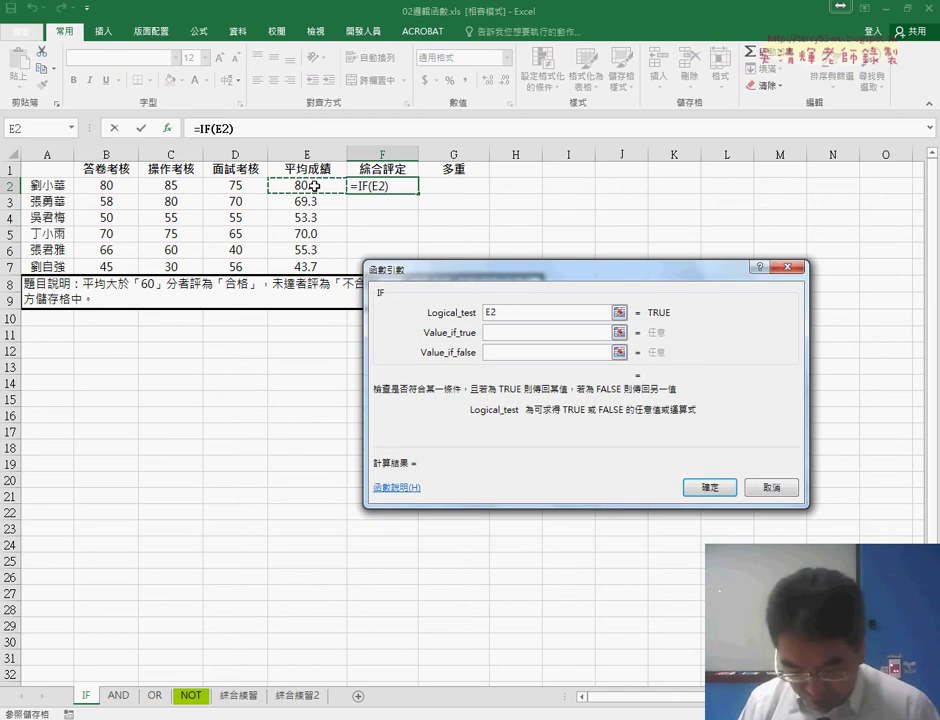
type(">")
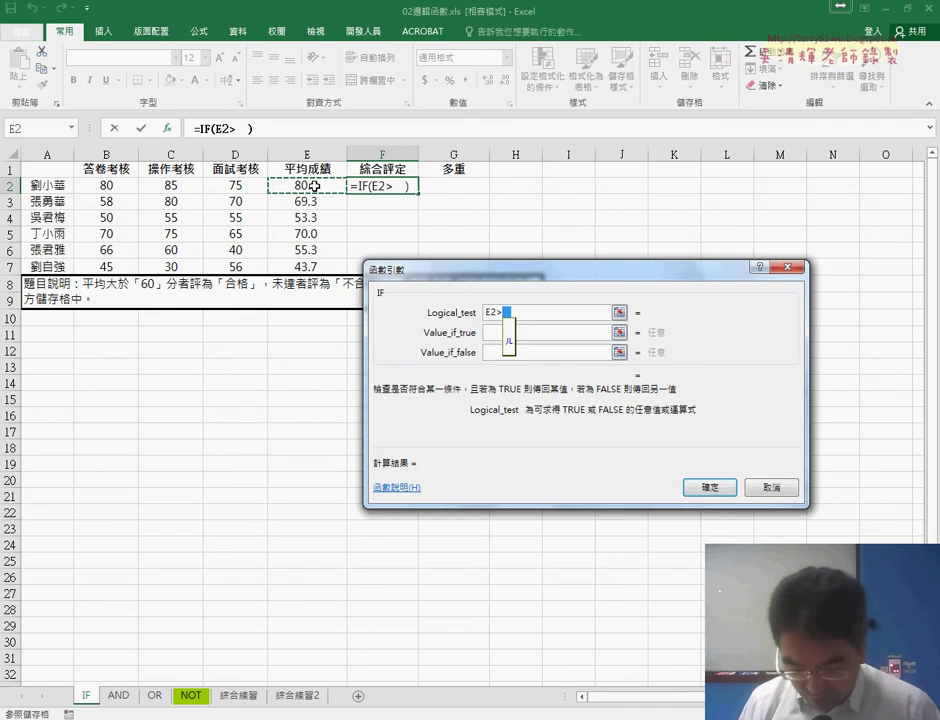
type("=60")
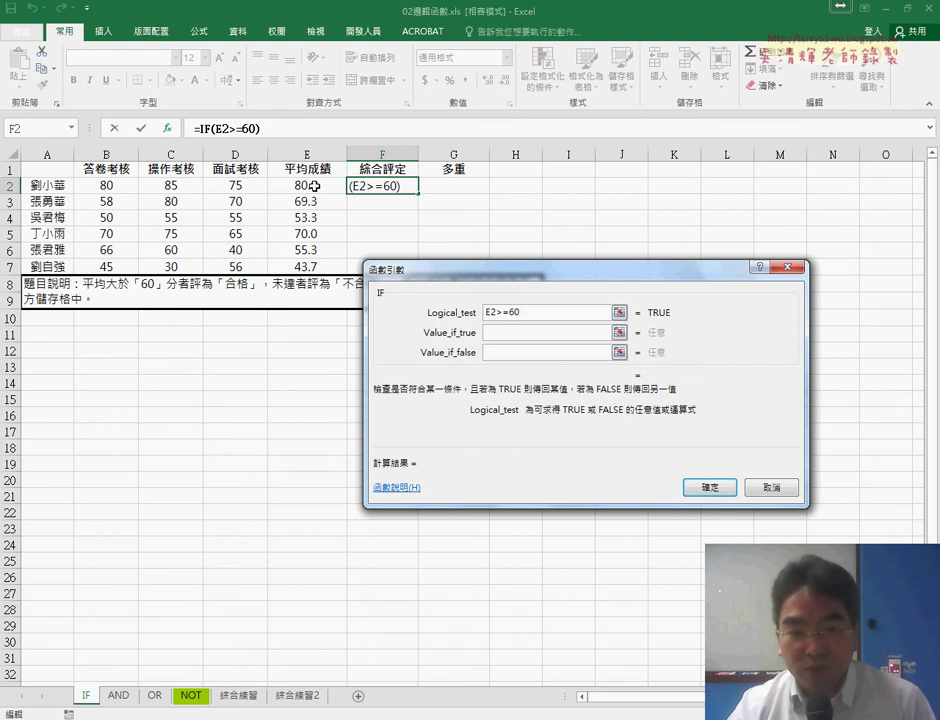
left_click(518, 332)
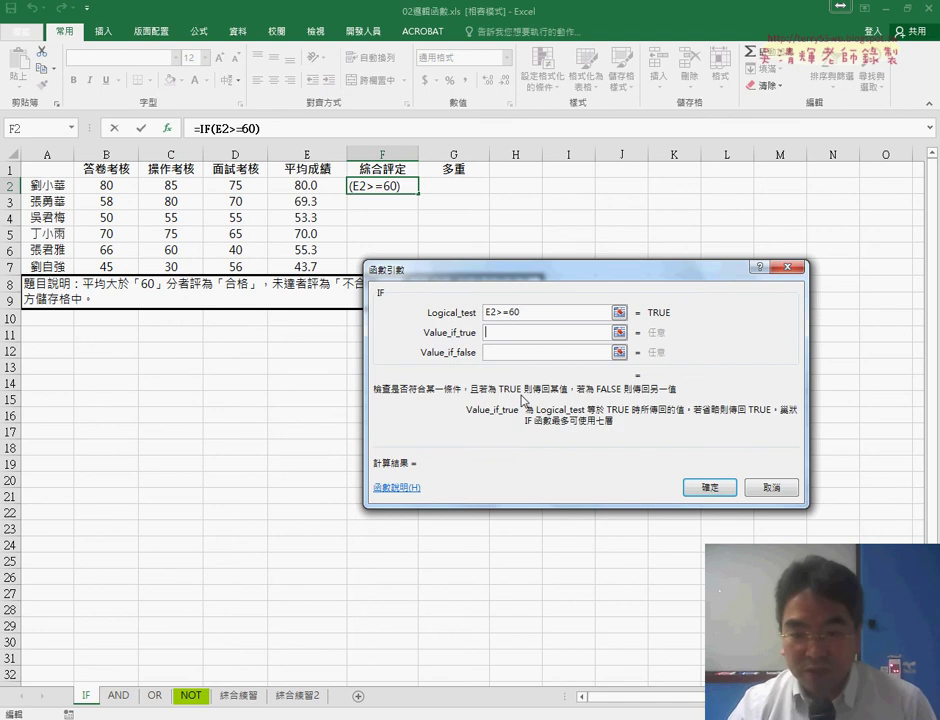
type("ck")
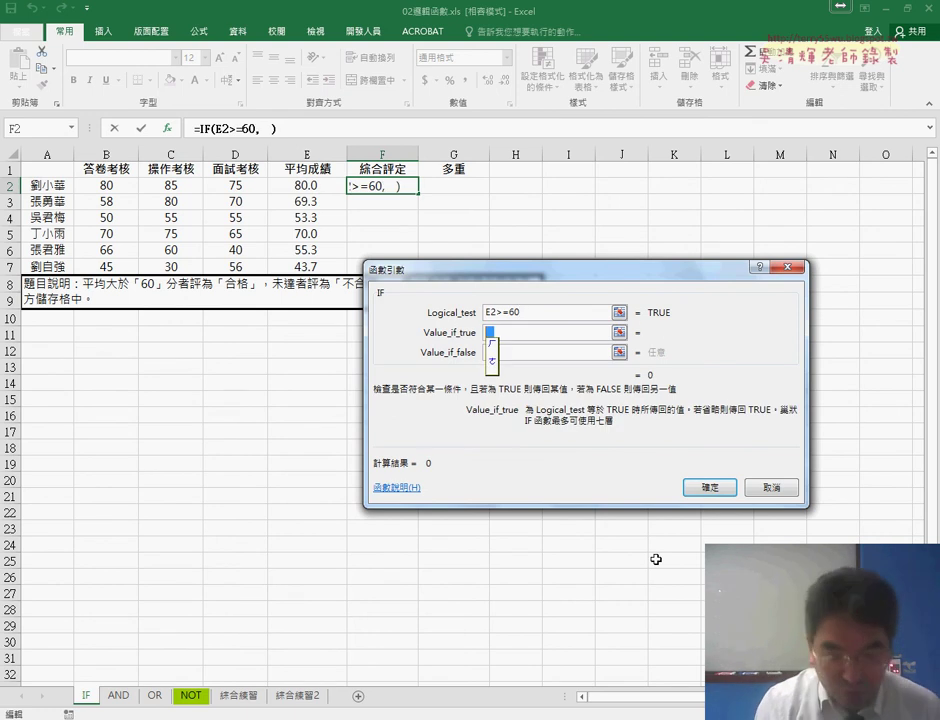
type("6")
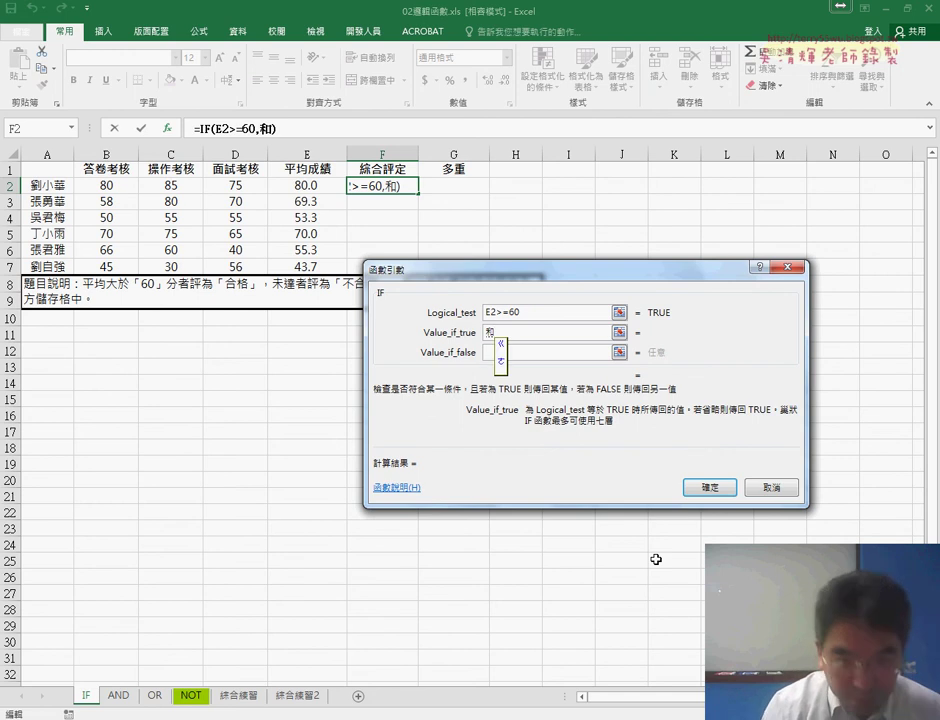
type("ek6")
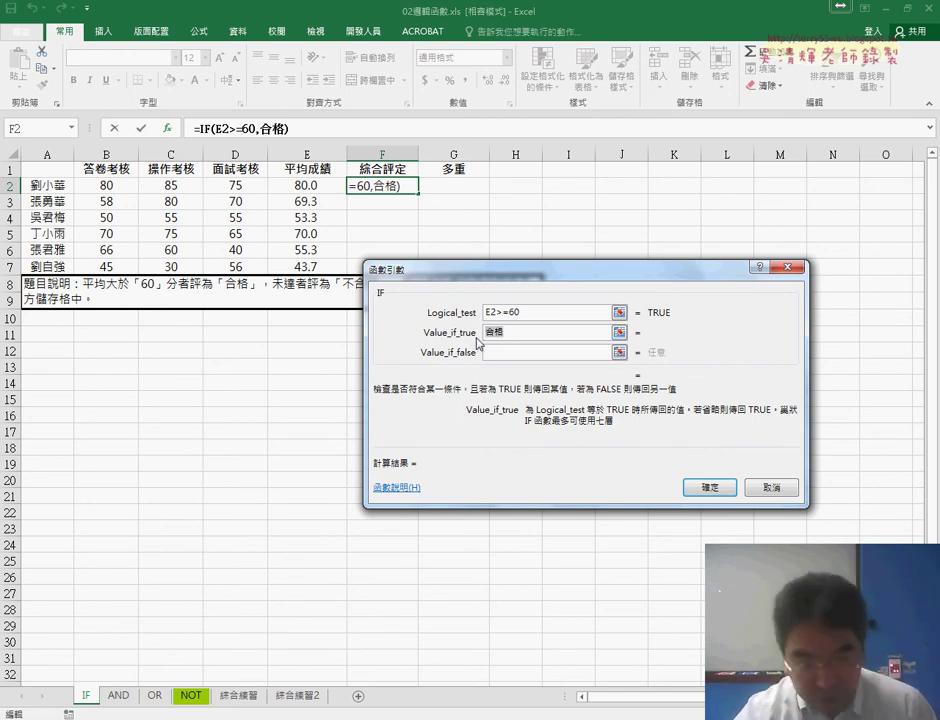
left_click(508, 352)
left_click(508, 352)
Make the false result 不合格 and confirm =IF(E2>=60,"合格","不合格") in F2
key("ctrl+v")
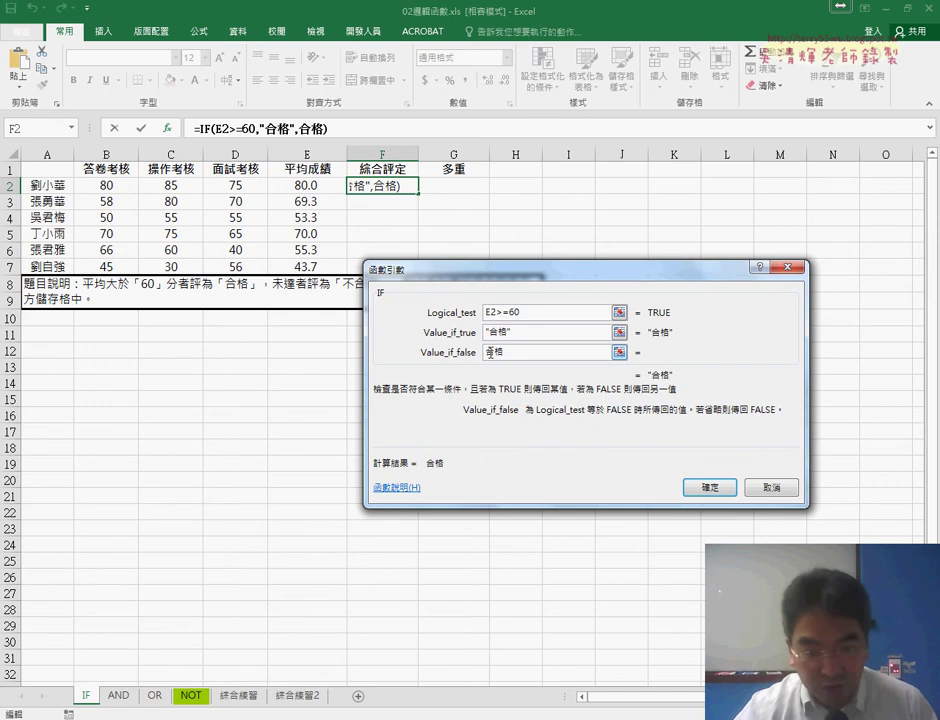
left_click(489, 352)
type("不")
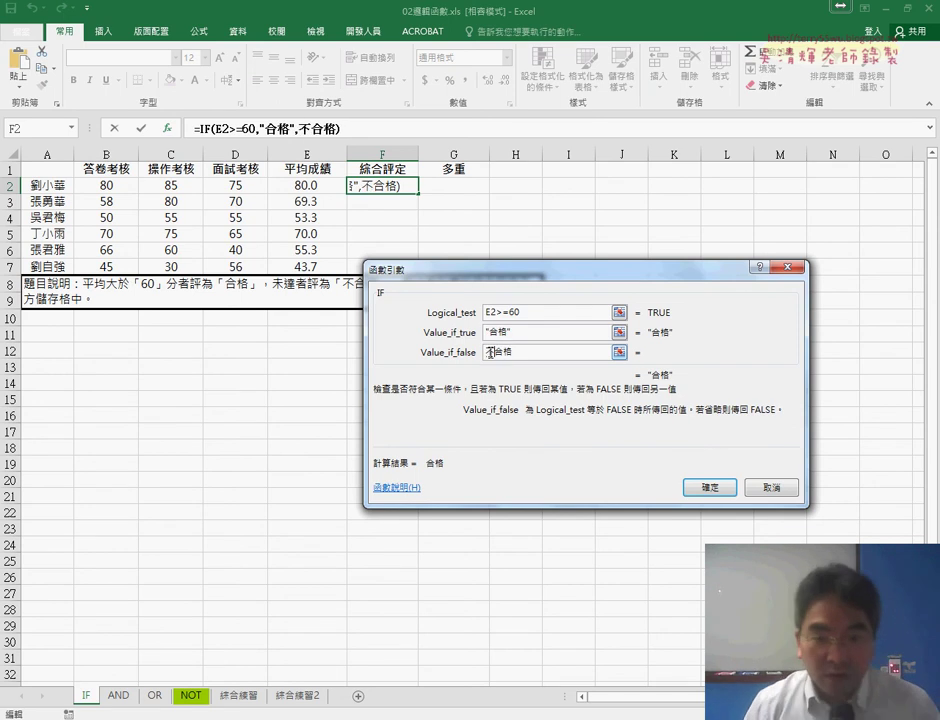
key("shift+Tab")
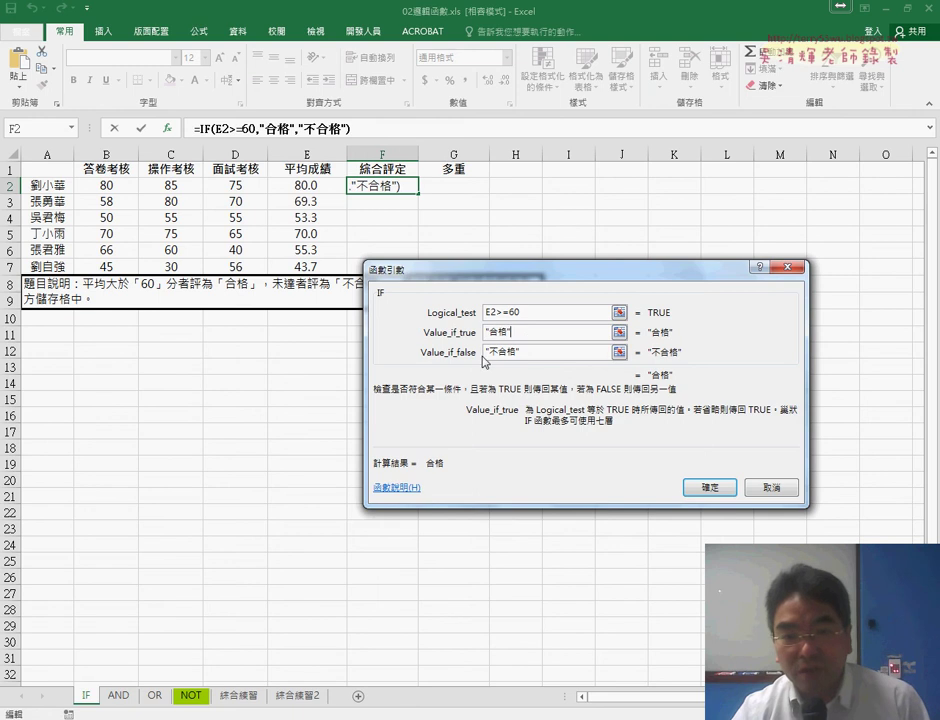
key("Tab")
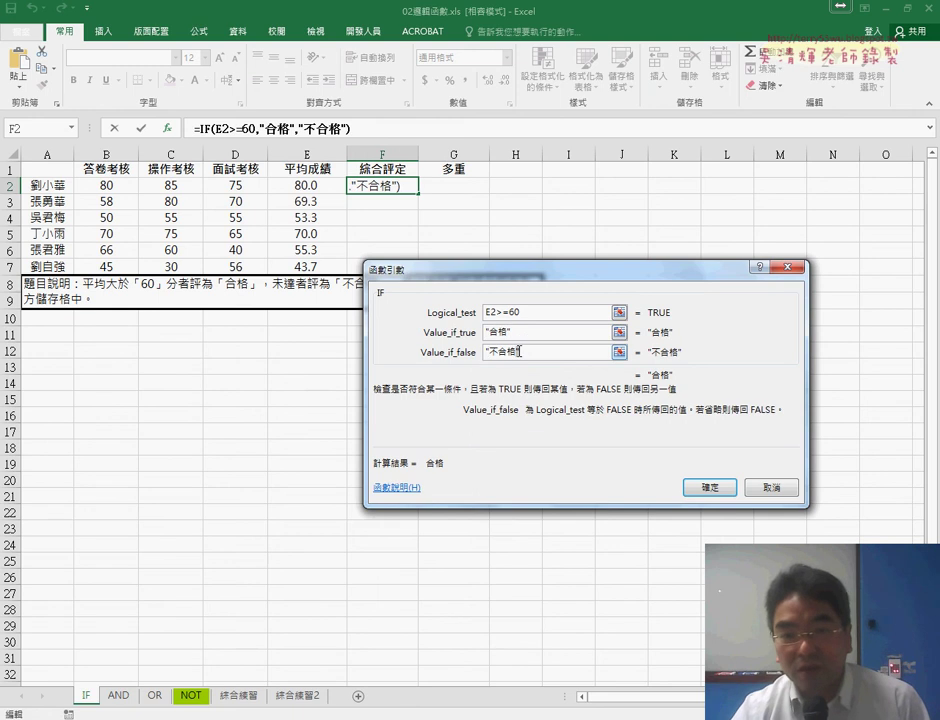
left_click(500, 333)
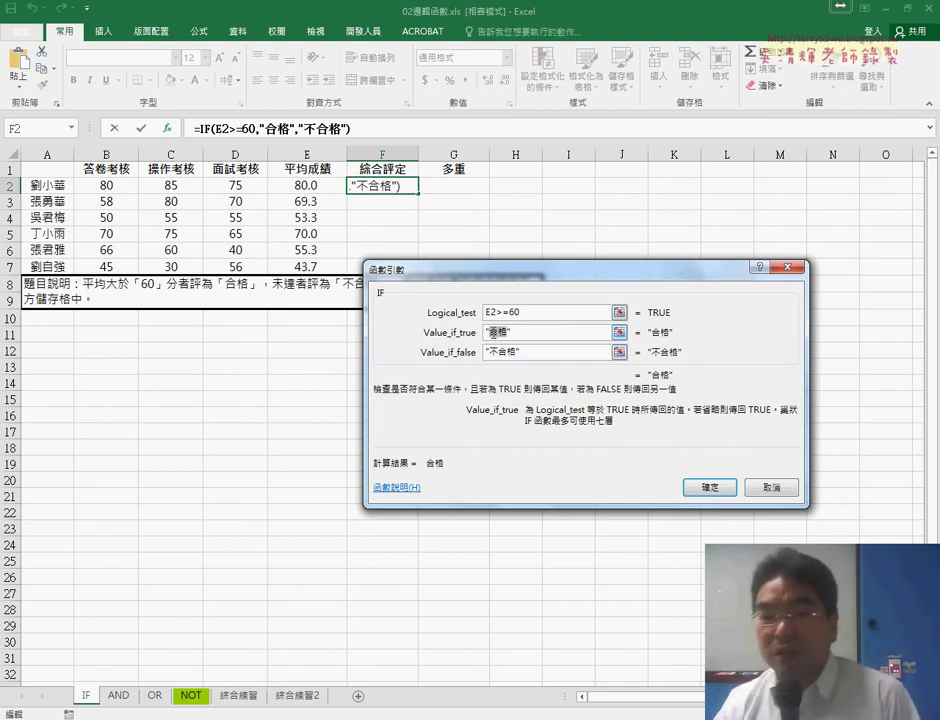
left_click(516, 312)
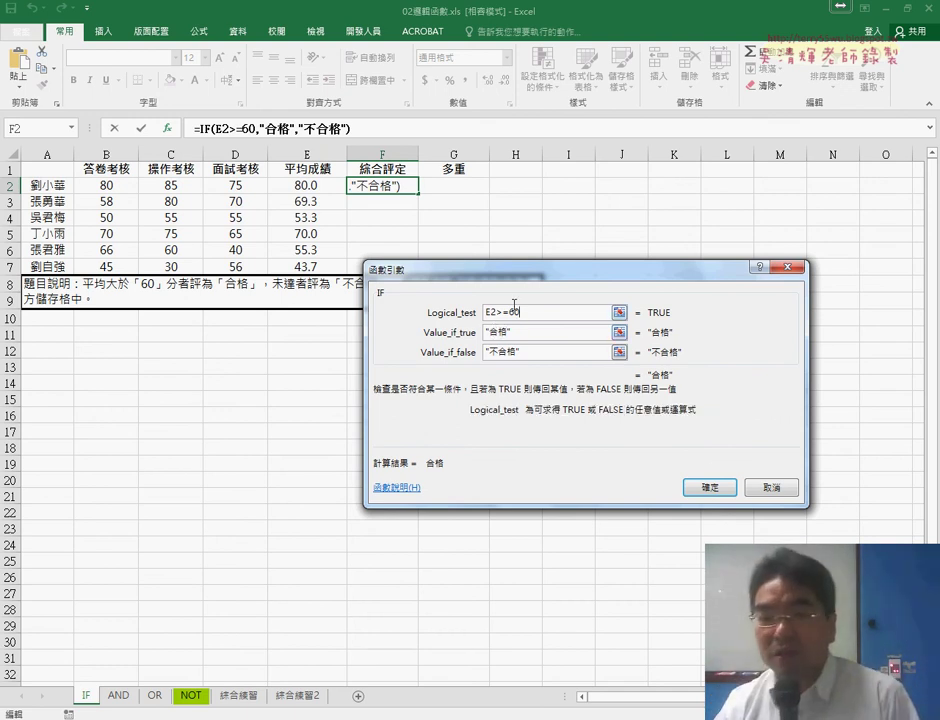
left_click(697, 487)
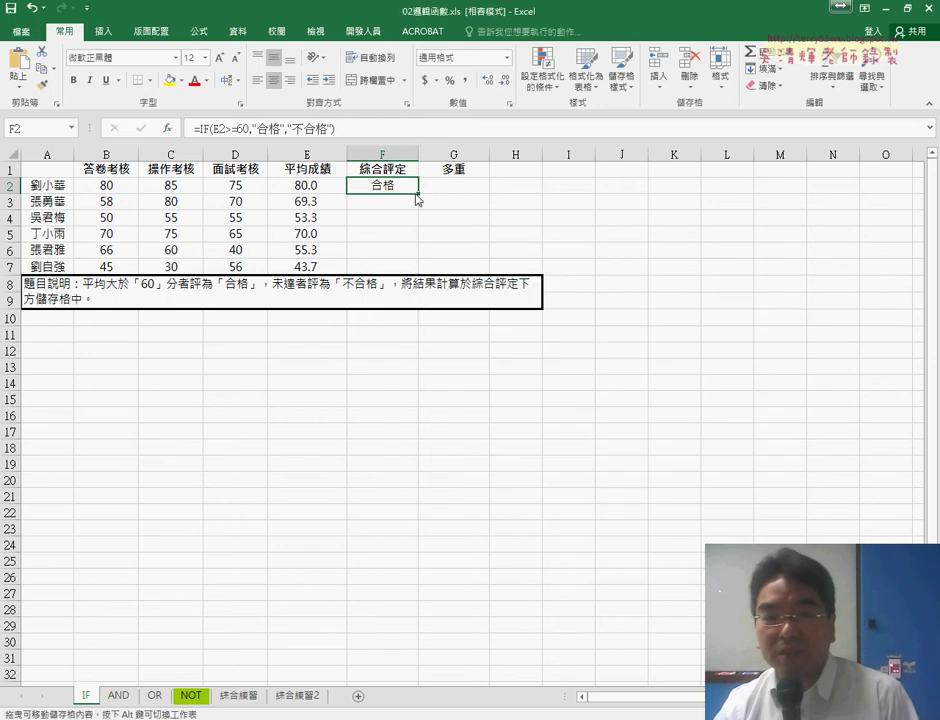
Fill the F2 pass/fail formula down through F7
left_click_drag(418, 193, 416, 268)
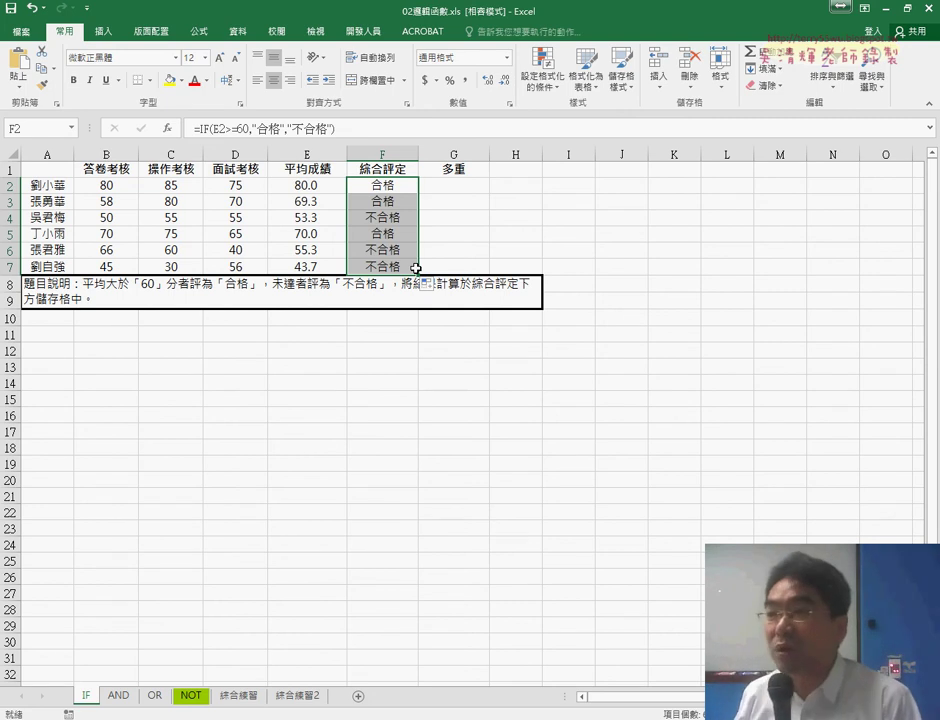
left_click(468, 188)
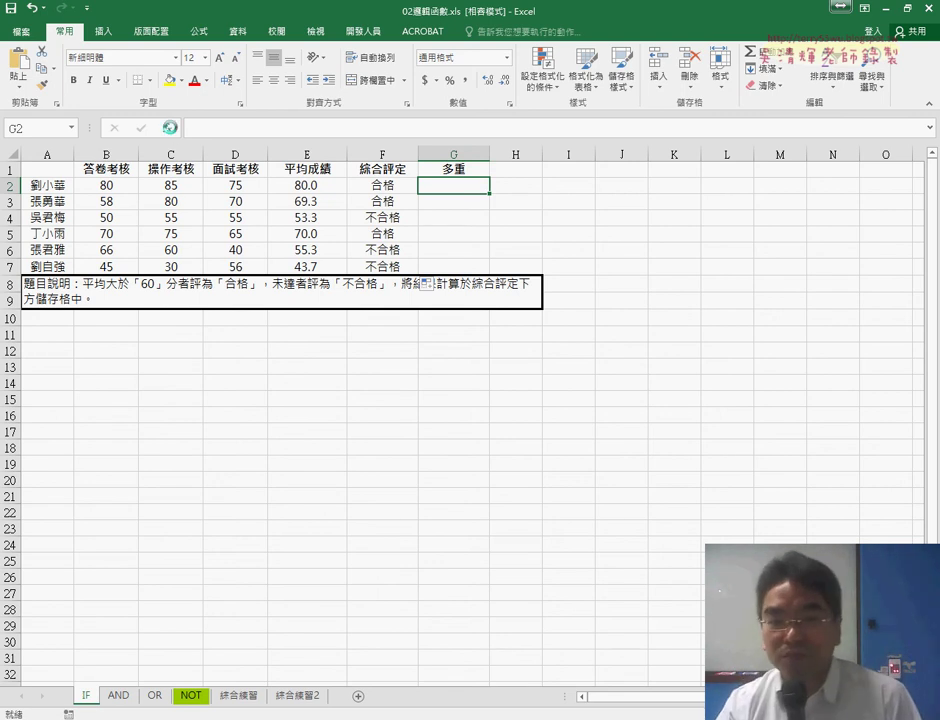
Insert an IF function in G2 with the condition E2>=80
left_click(170, 128)
double_click(480, 380)
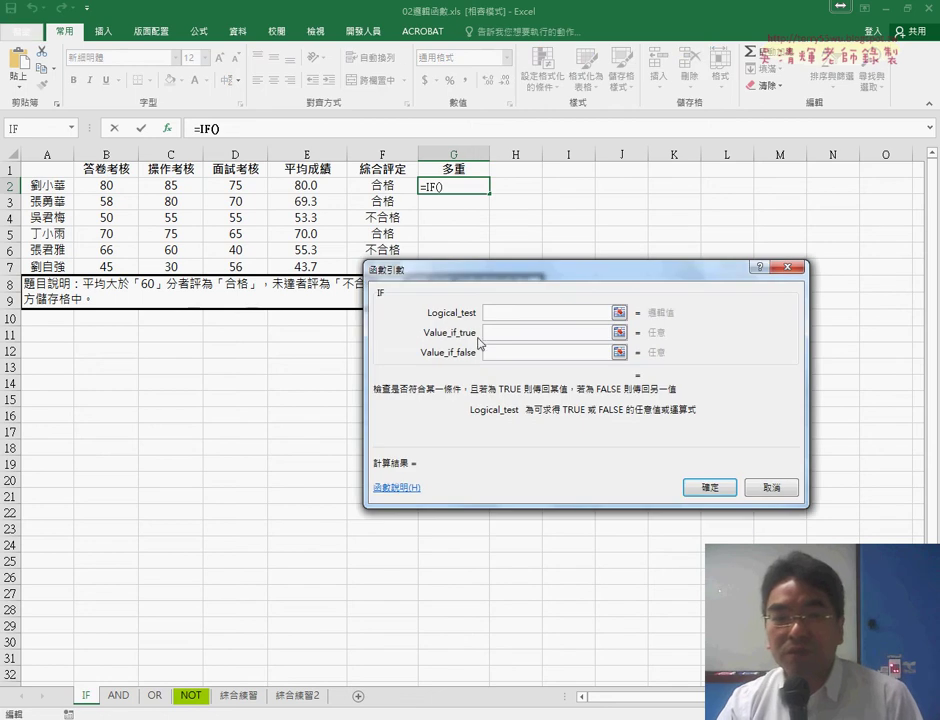
left_click(324, 188)
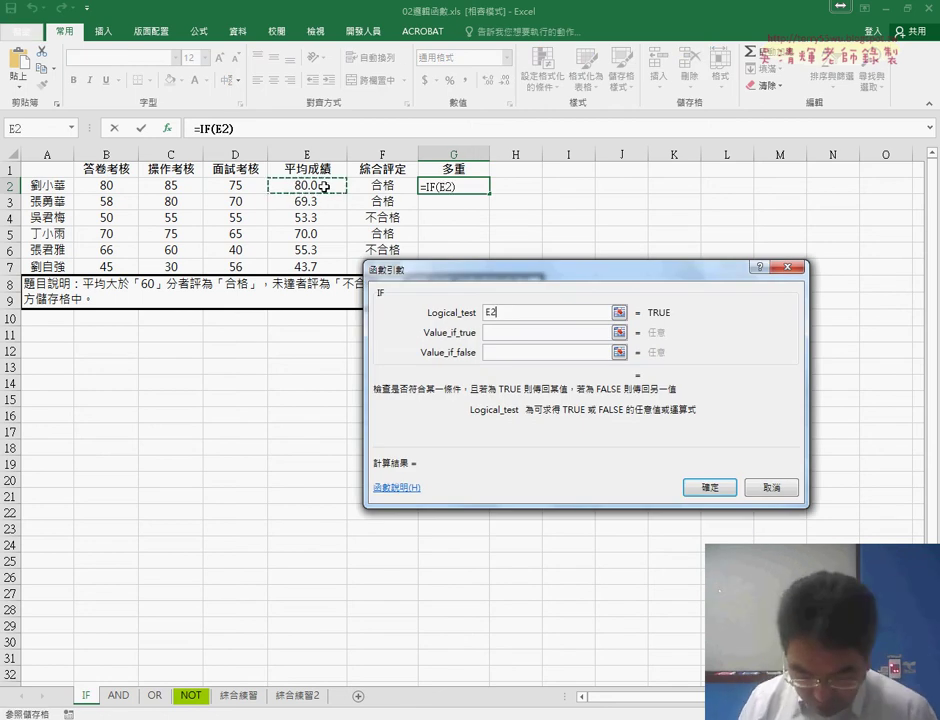
type(">80")
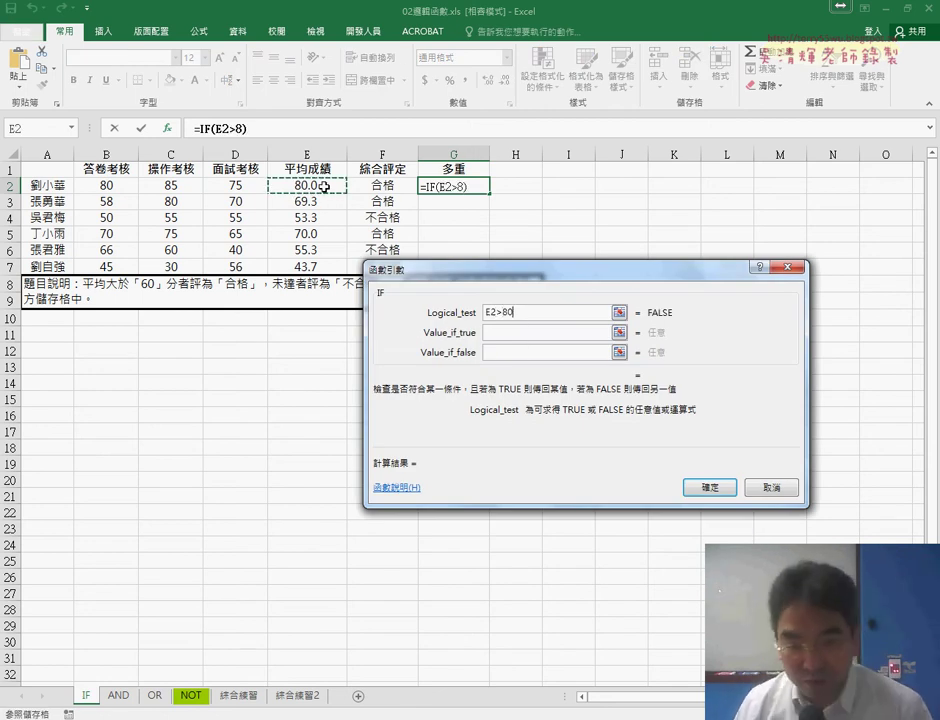
type("+")
key("Left")
key("Left")
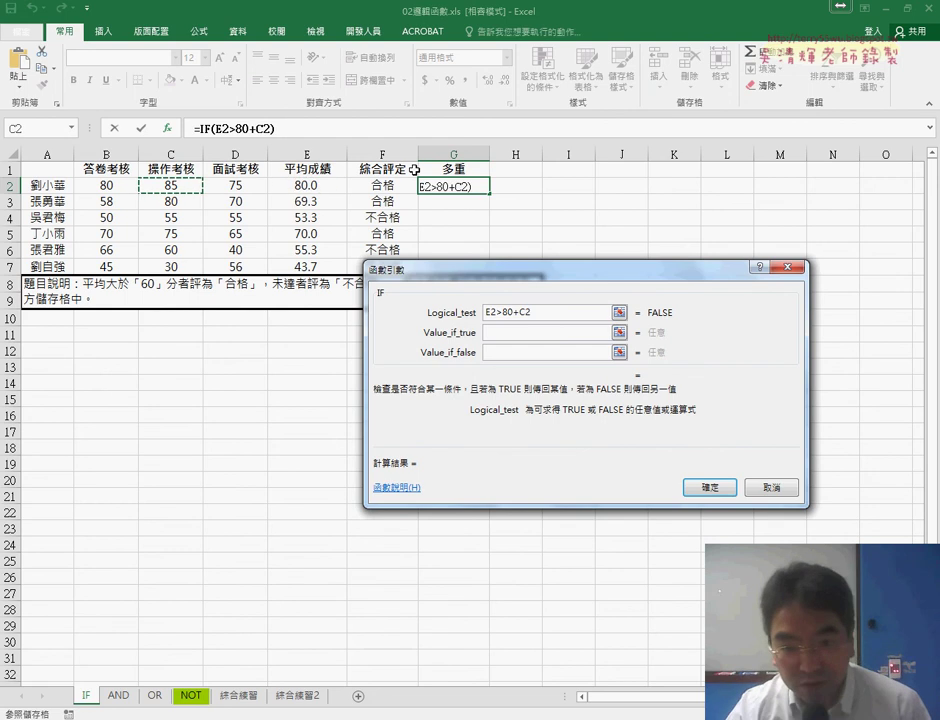
left_click_drag(533, 314, 514, 314)
key("BackSpace")
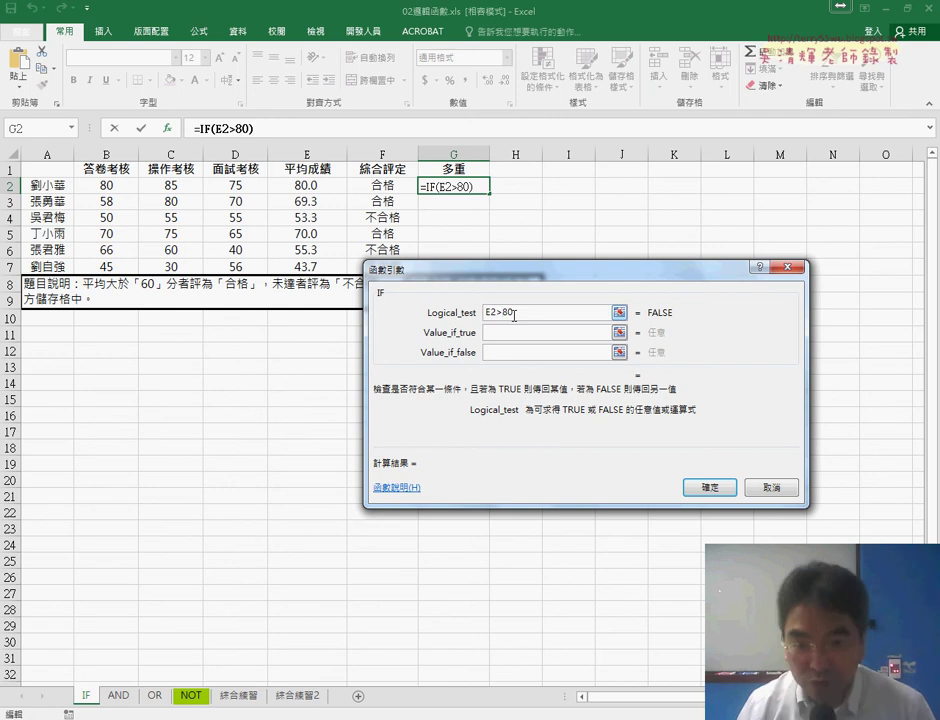
key("Left")
key("Left")
type("=")
left_click_drag(530, 317, 466, 318)
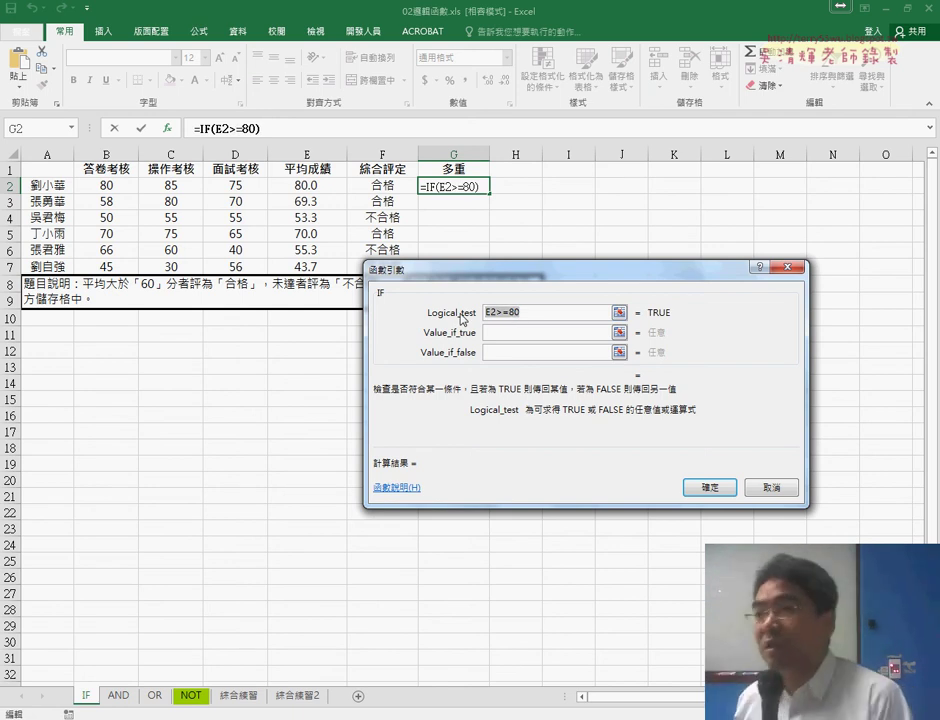
Set the true result to "A" and move to the false result
key("Tab")
type("A")
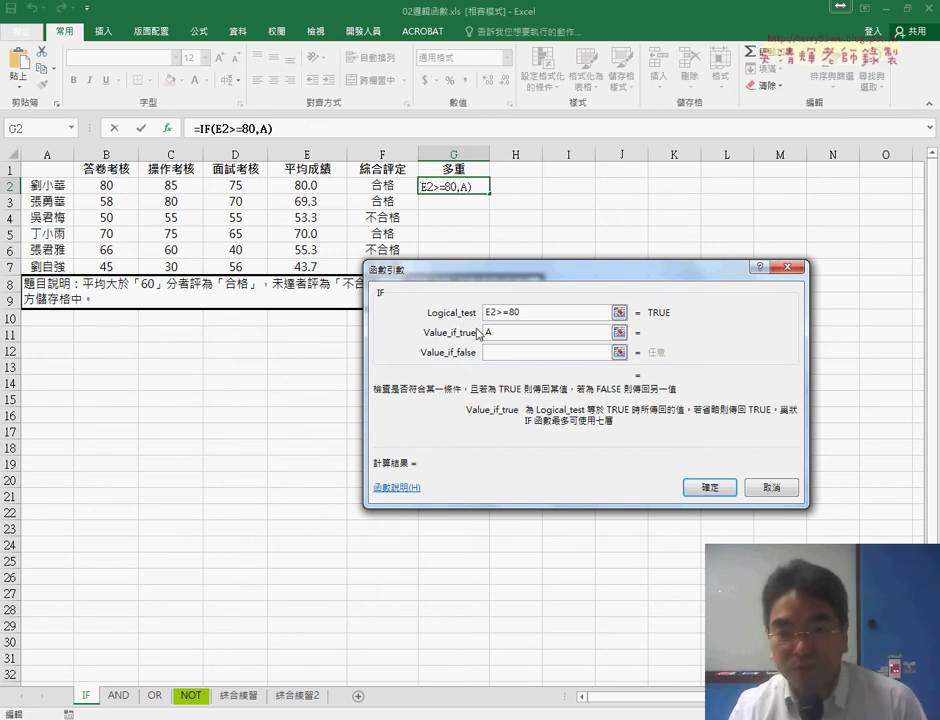
left_click(503, 353)
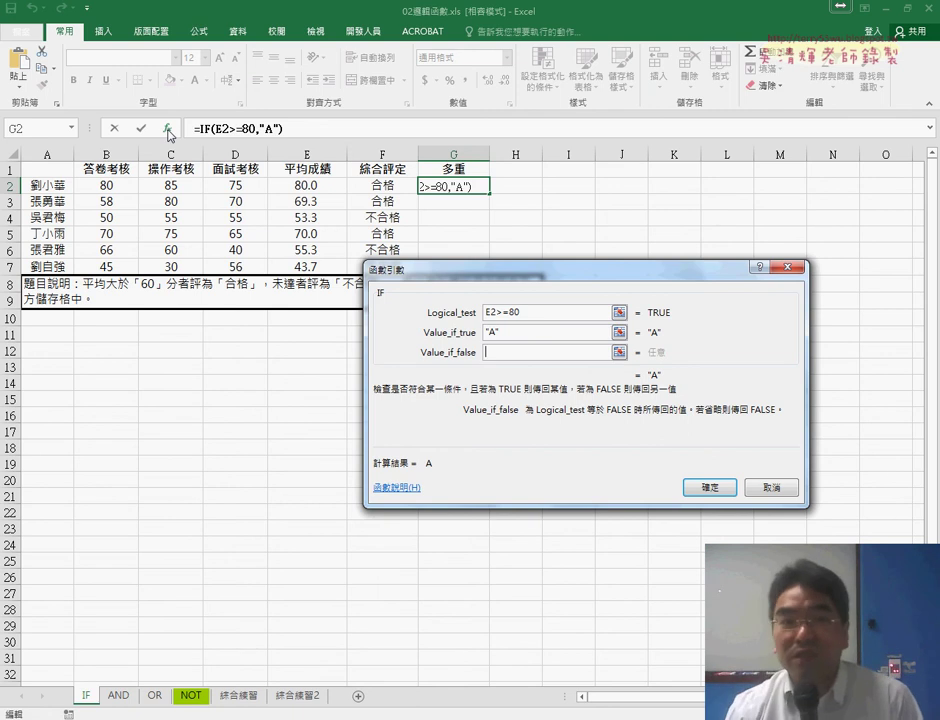
left_click(72, 128)
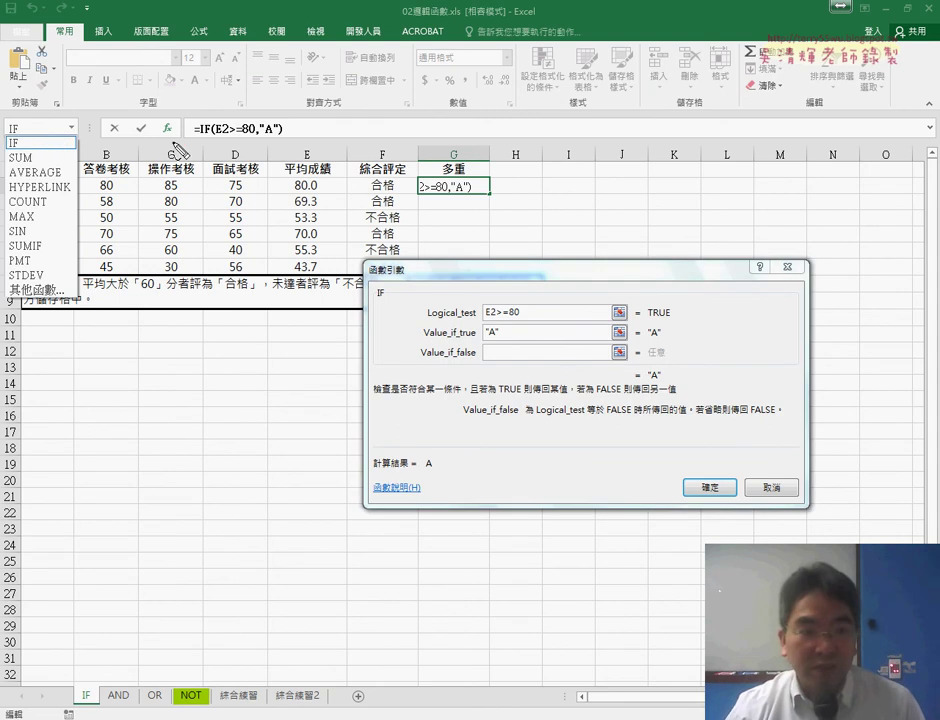
Nest an IF in Value_if_false so G2 reads =IF(E2>=80,"A",IF())
left_click_drag(173, 85, 176, 113)
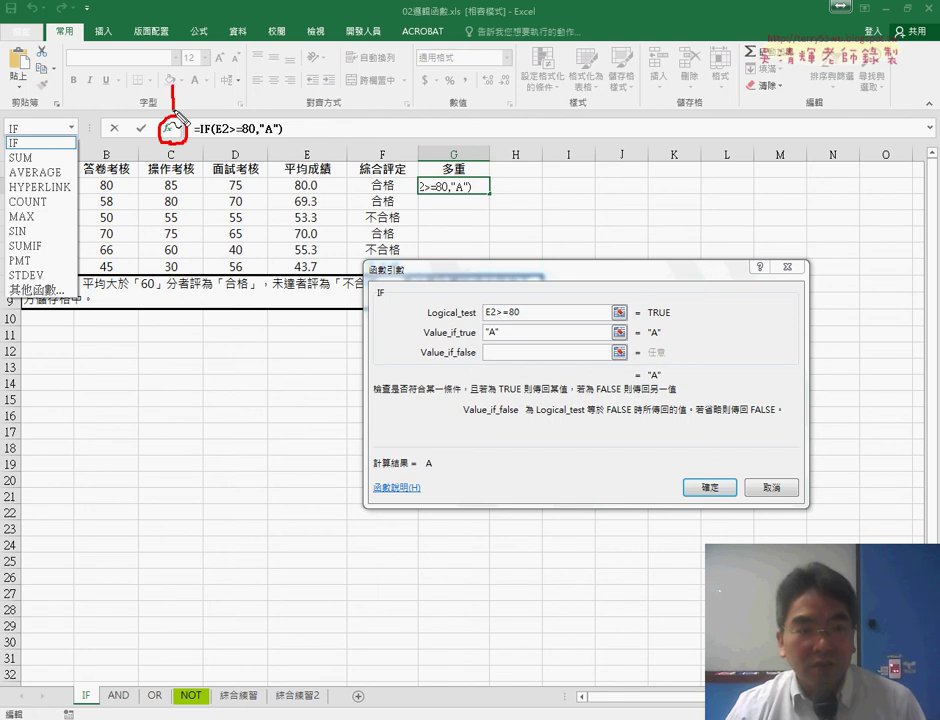
left_click_drag(34, 78, 52, 97)
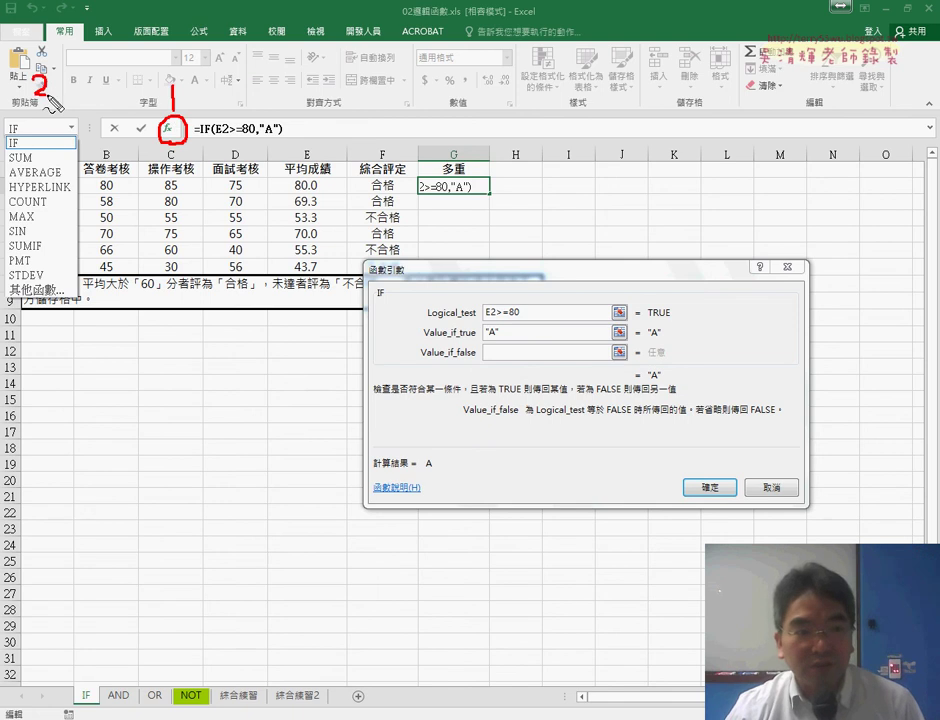
left_click_drag(4, 135, 14, 150)
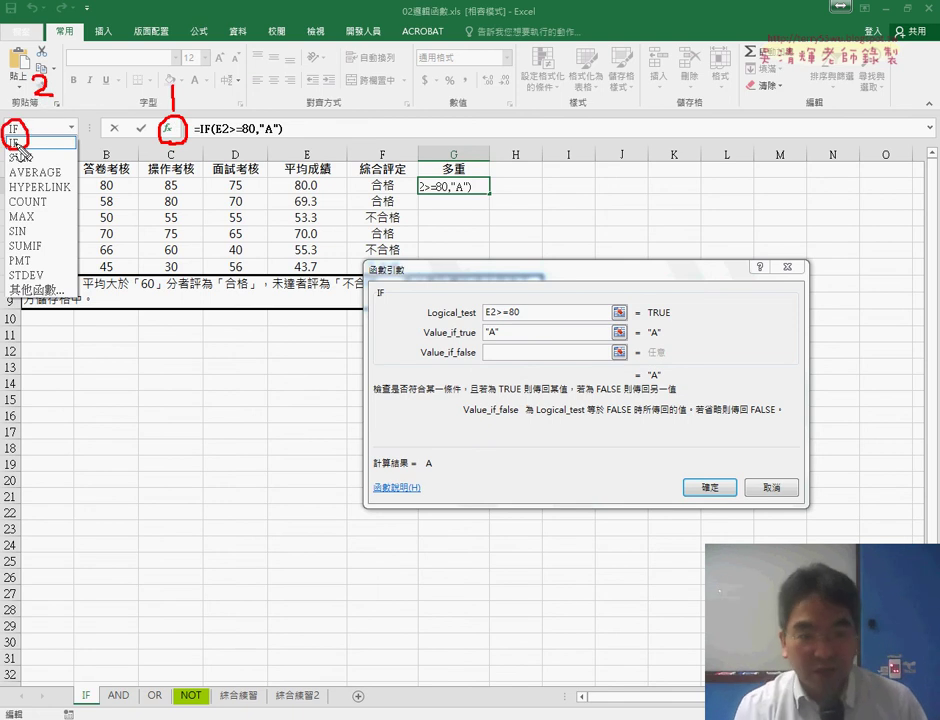
key("Escape")
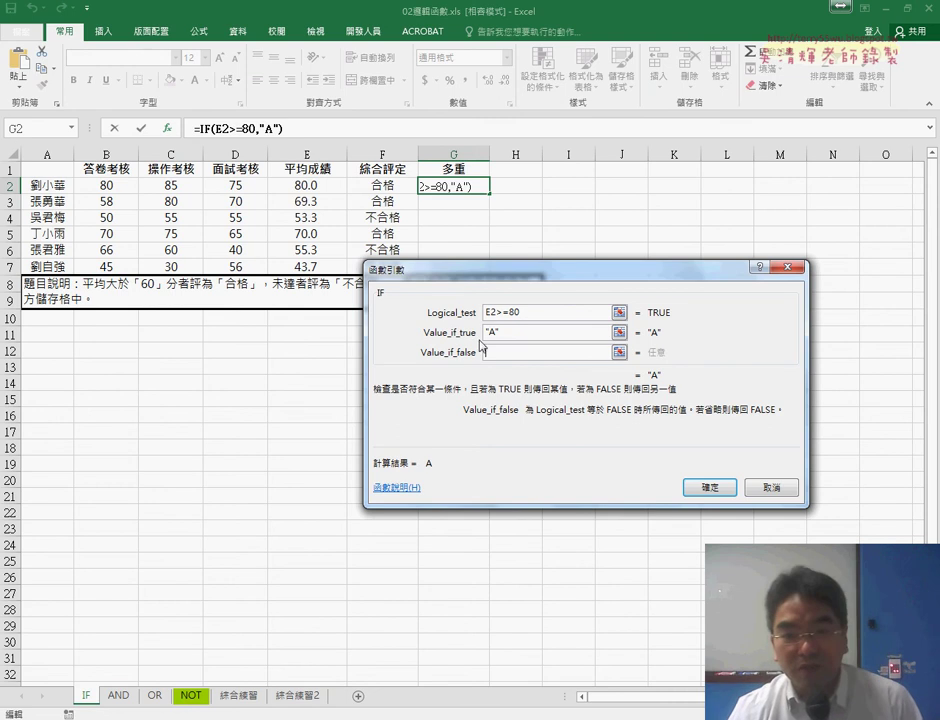
left_click(72, 129)
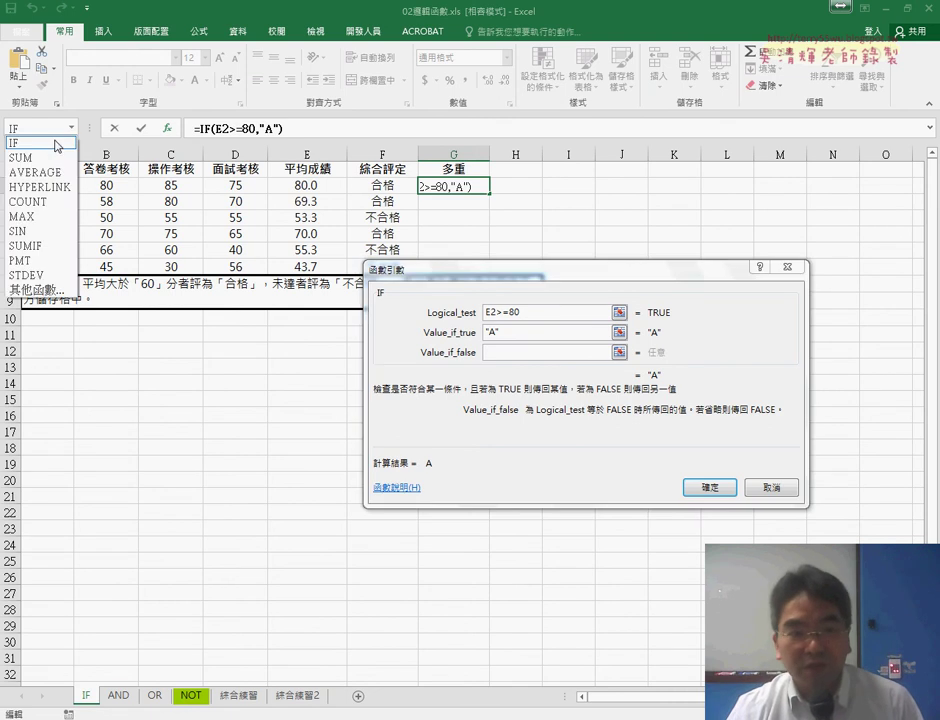
left_click(53, 146)
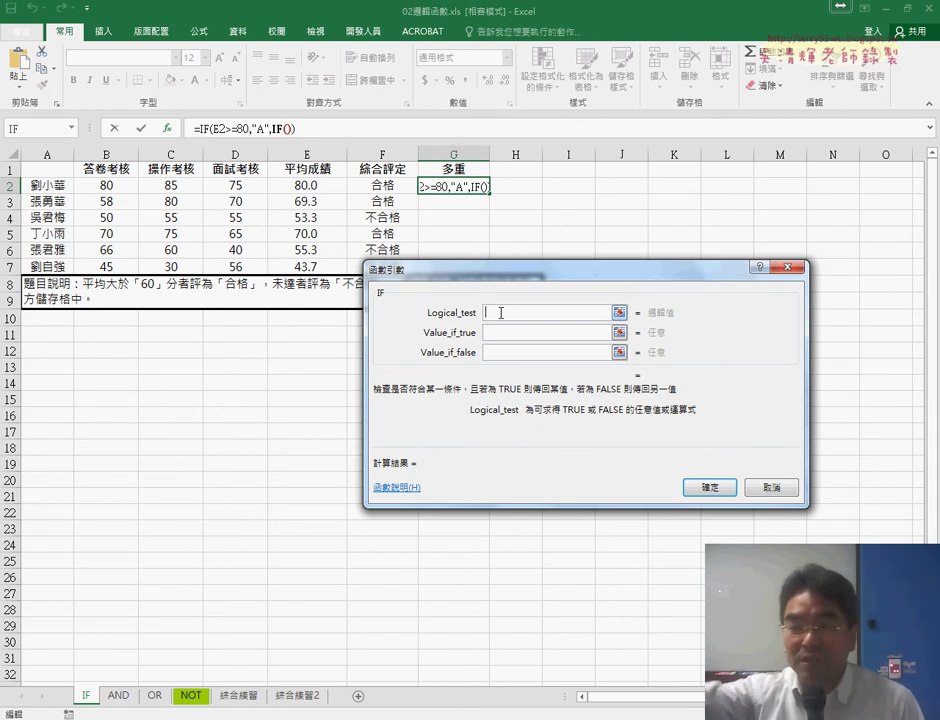
Make the second IF test E2>=70 returning "B", and nest a third IF for lower averages
left_click(327, 185)
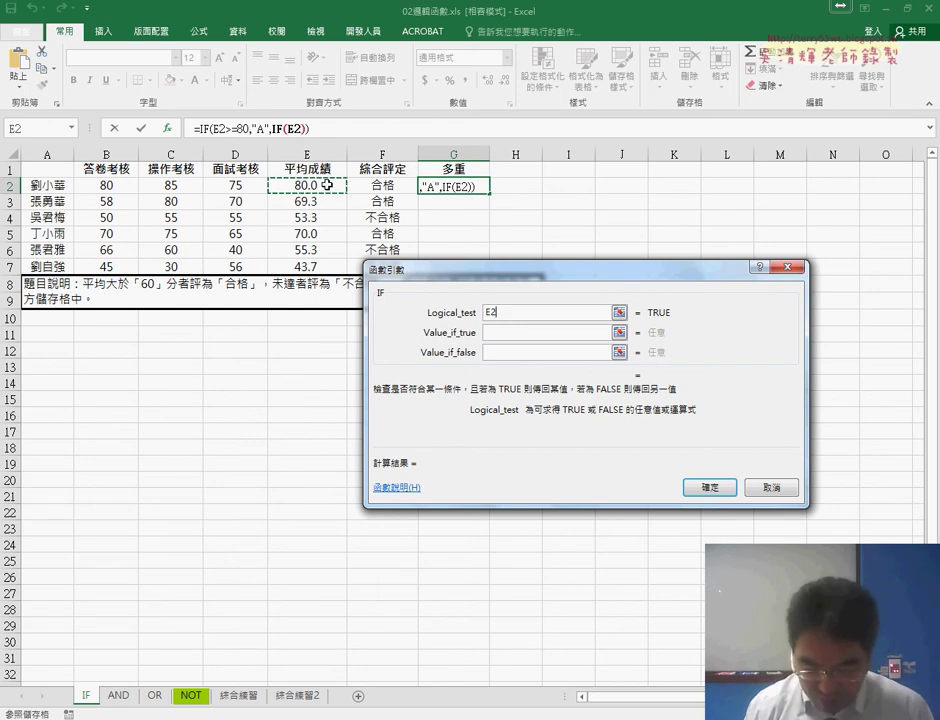
type(">=7")
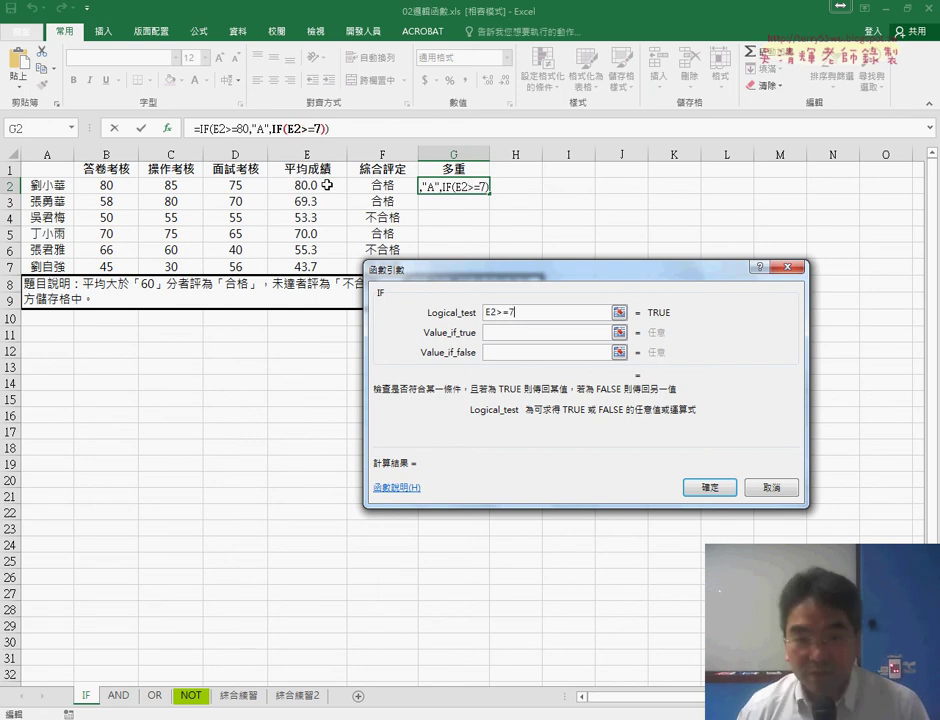
type("0")
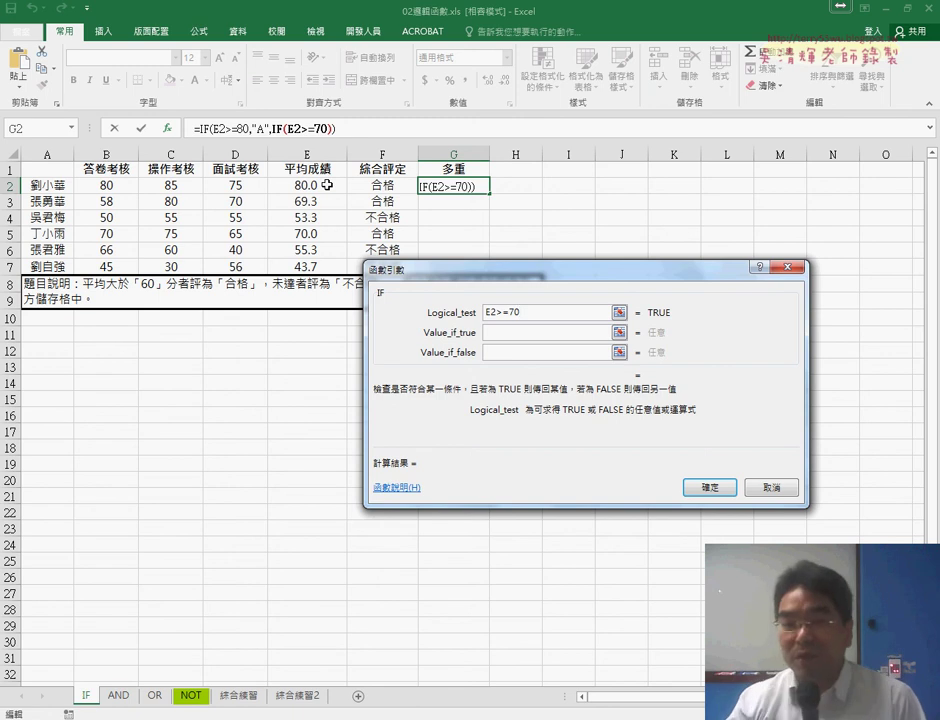
left_click(508, 332)
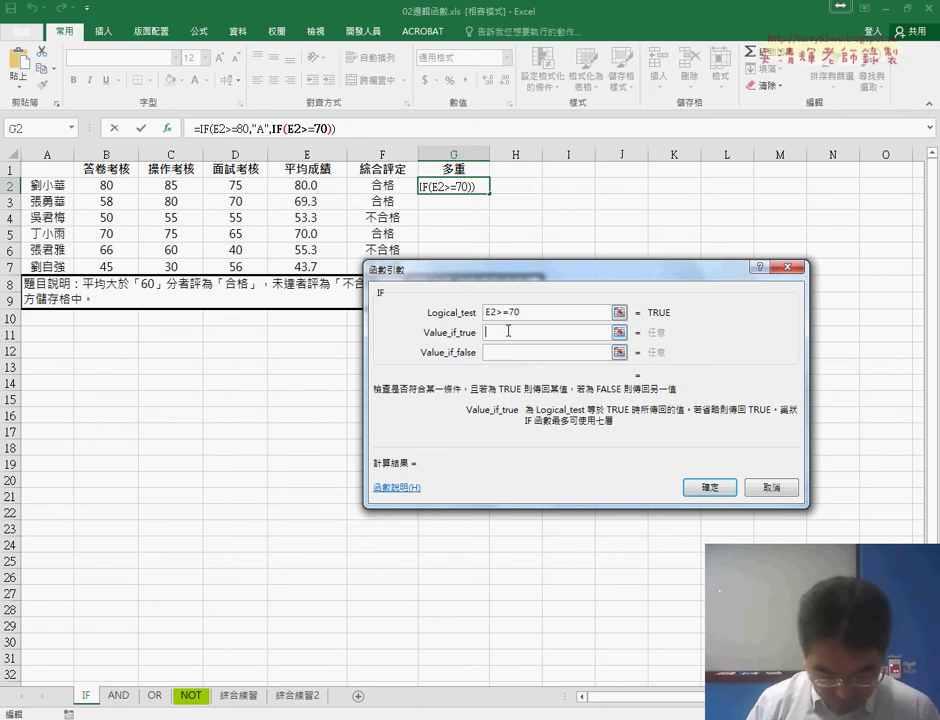
type("B")
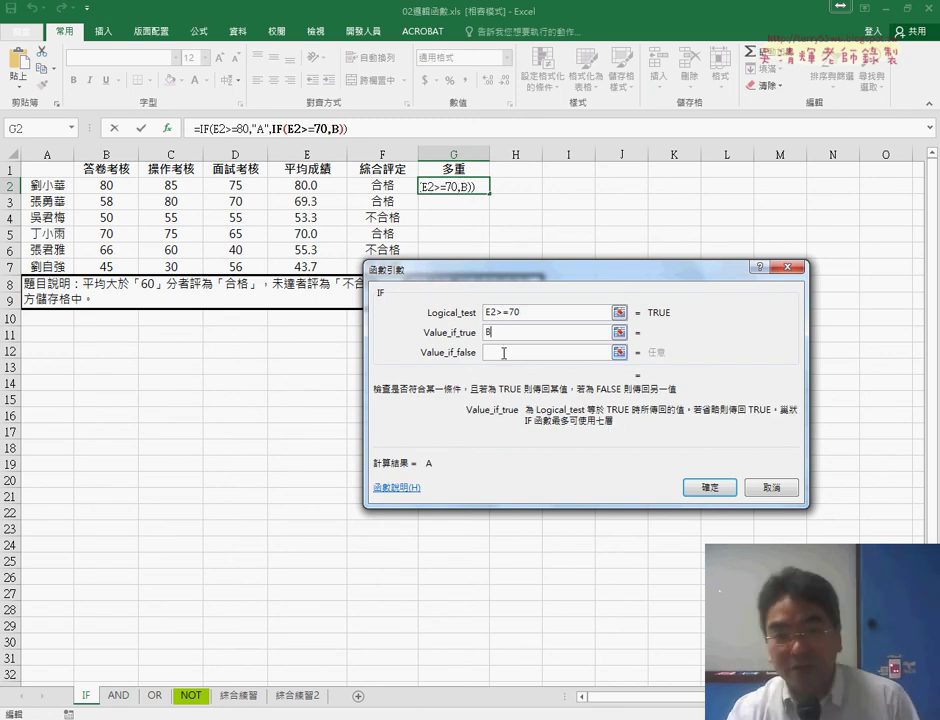
left_click(498, 352)
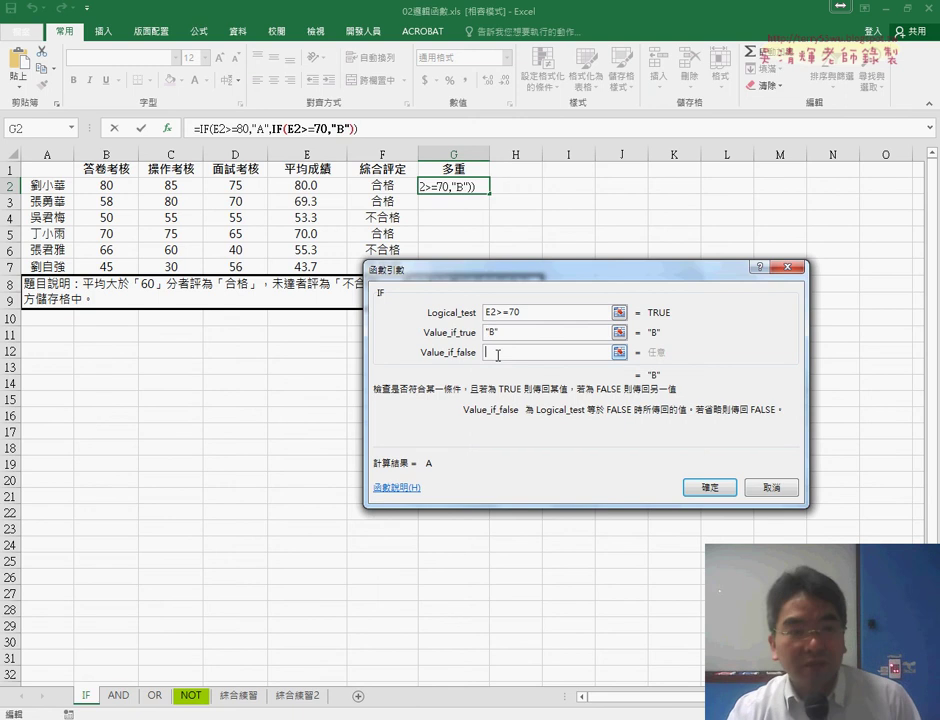
left_click(70, 128)
left_click(40, 143)
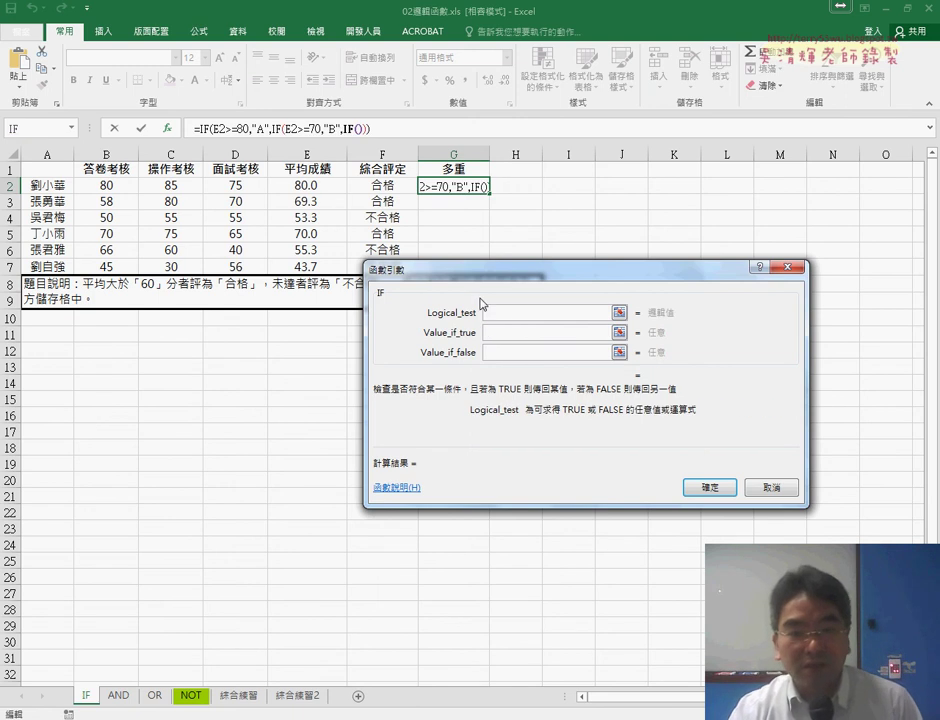
Complete the third IF with E2>=60 returning "C", otherwise "D", and confirm the formula
left_click(323, 186)
type(">")
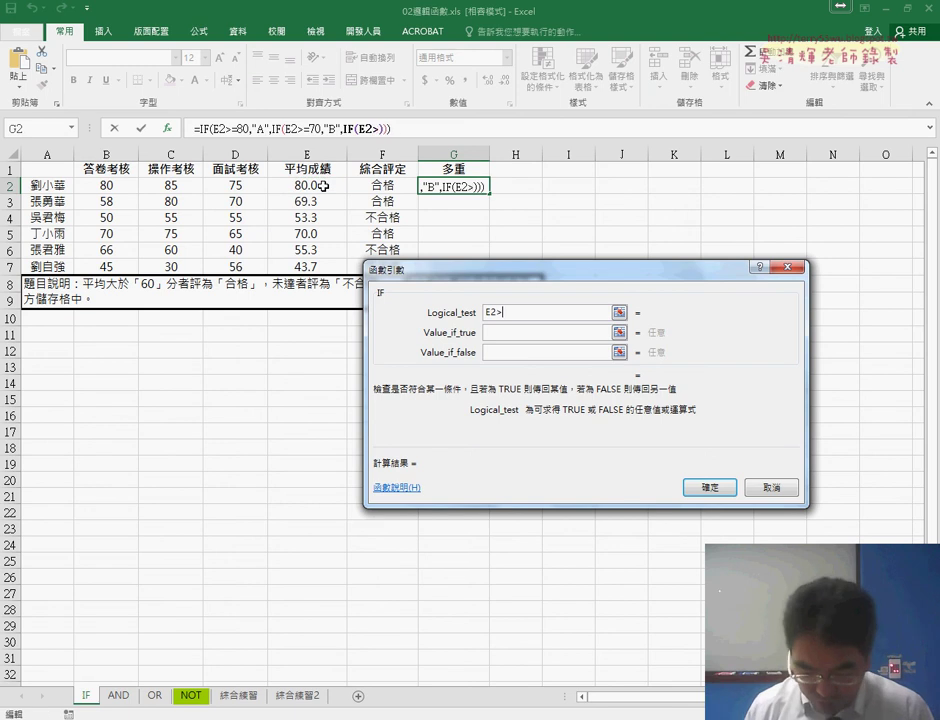
type("=60")
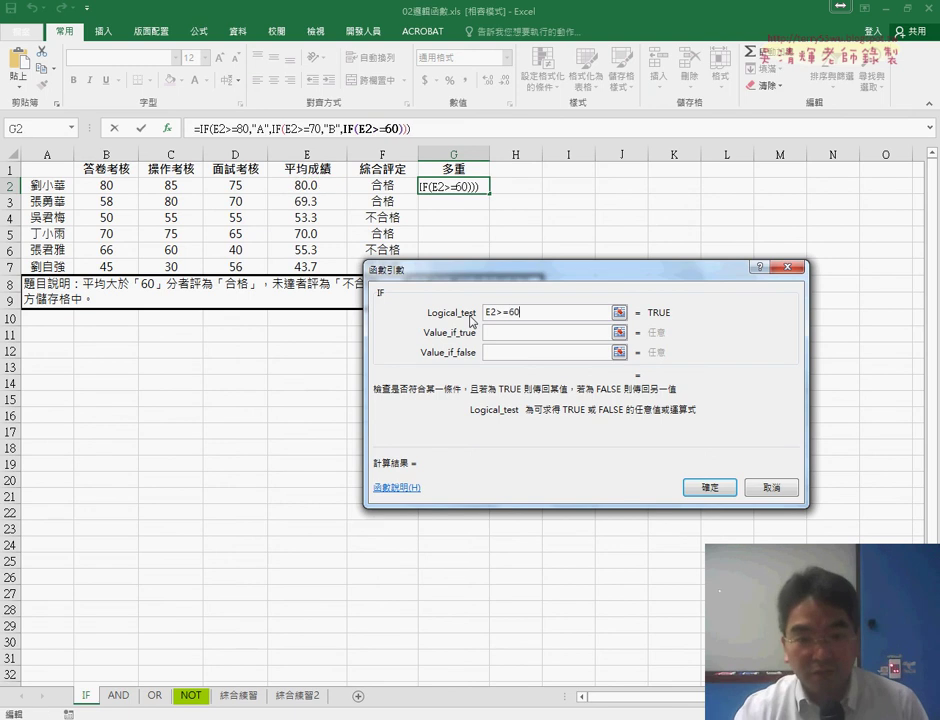
left_click(498, 332)
type("C")
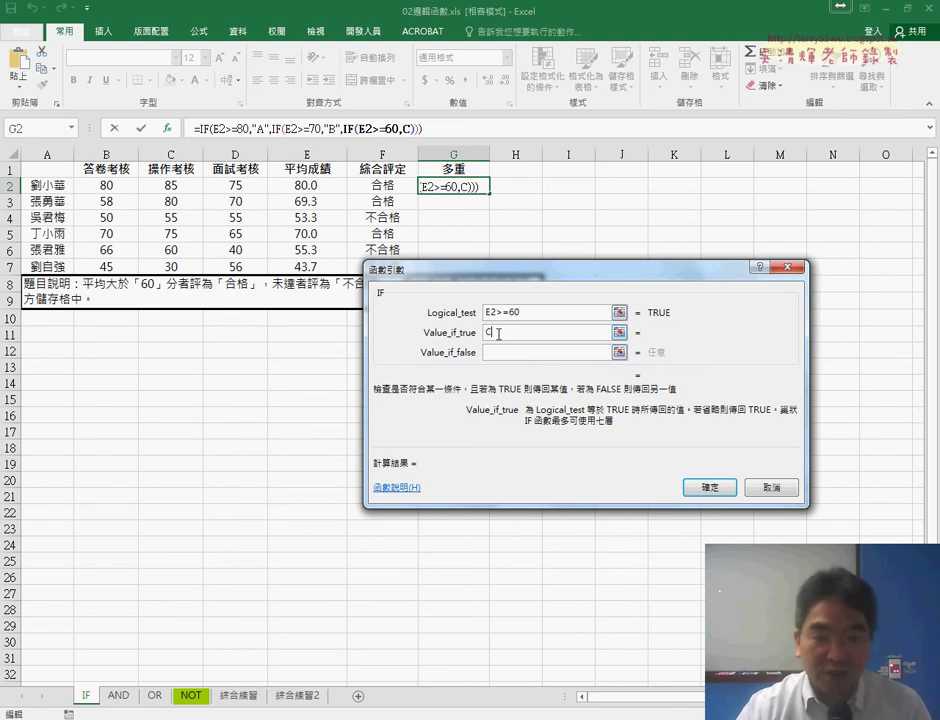
left_click(501, 352)
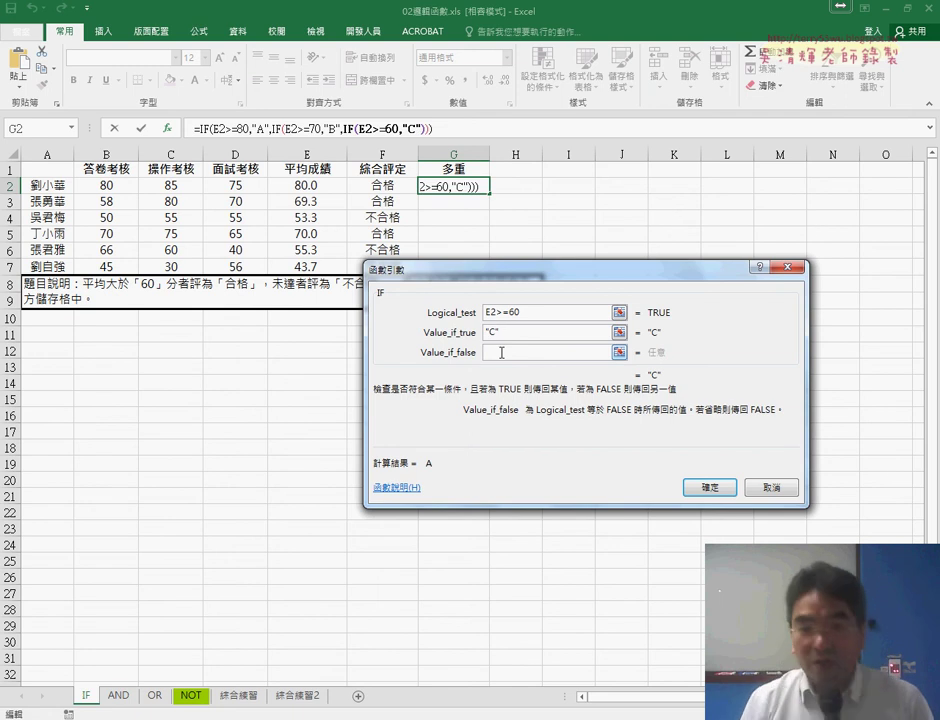
type("D")
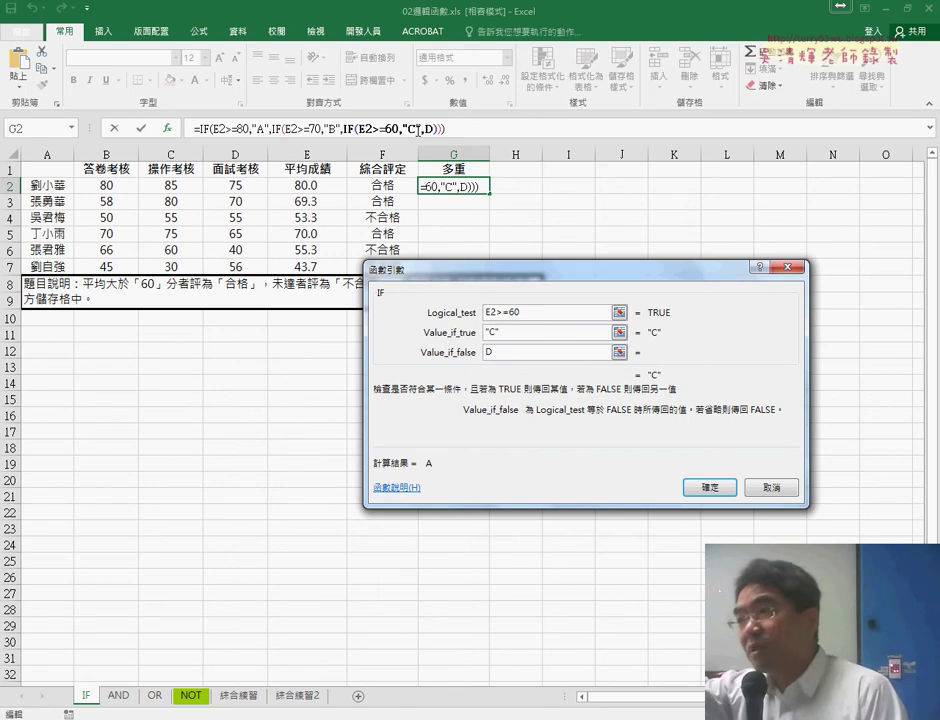
left_click(710, 487)
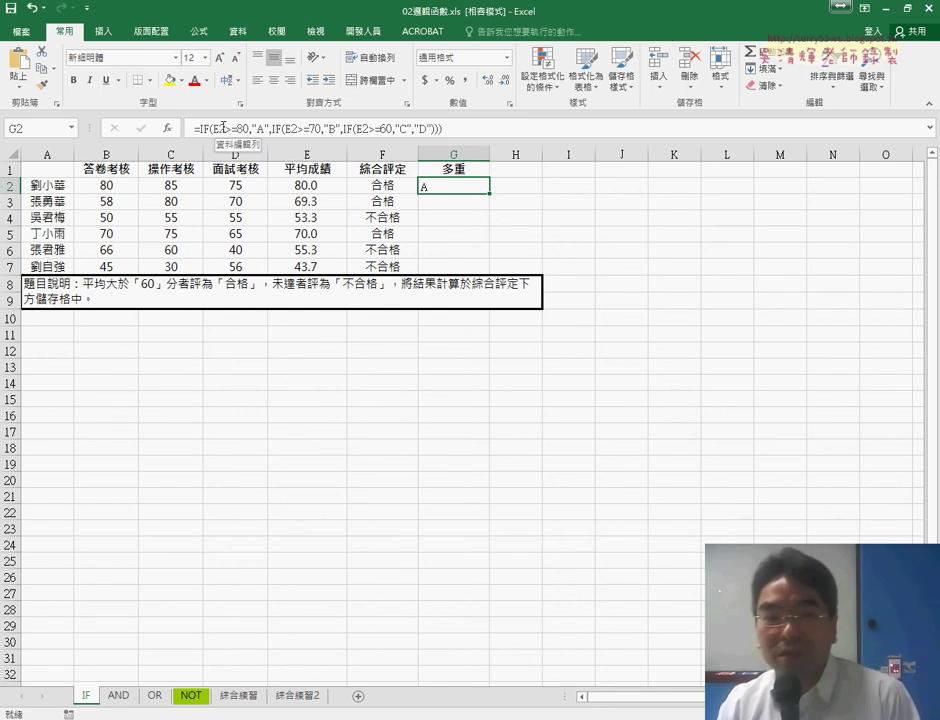
left_click(211, 129)
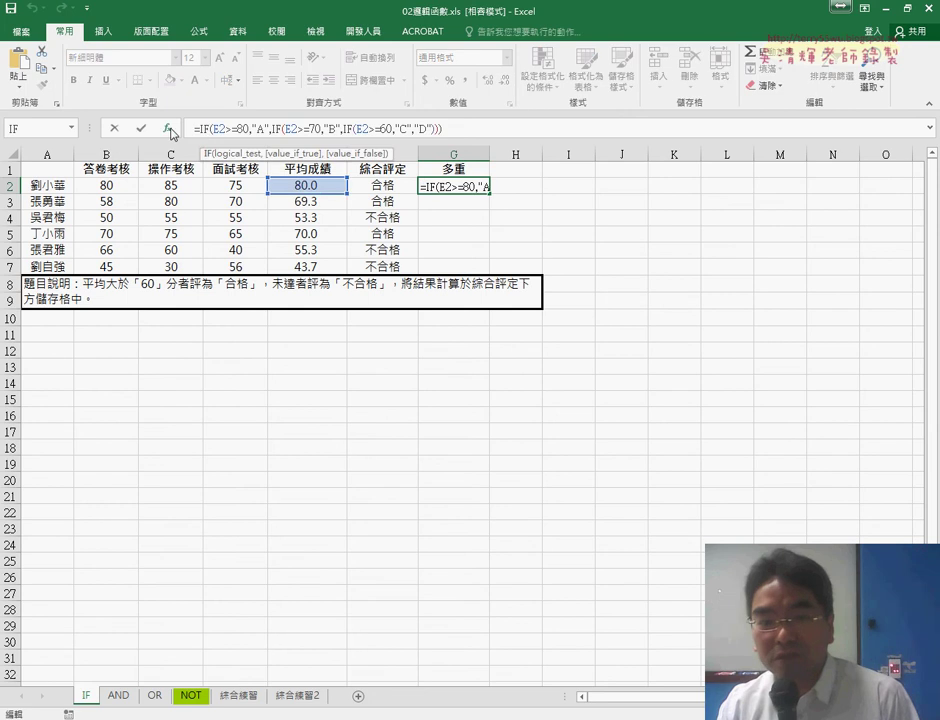
left_click(167, 128)
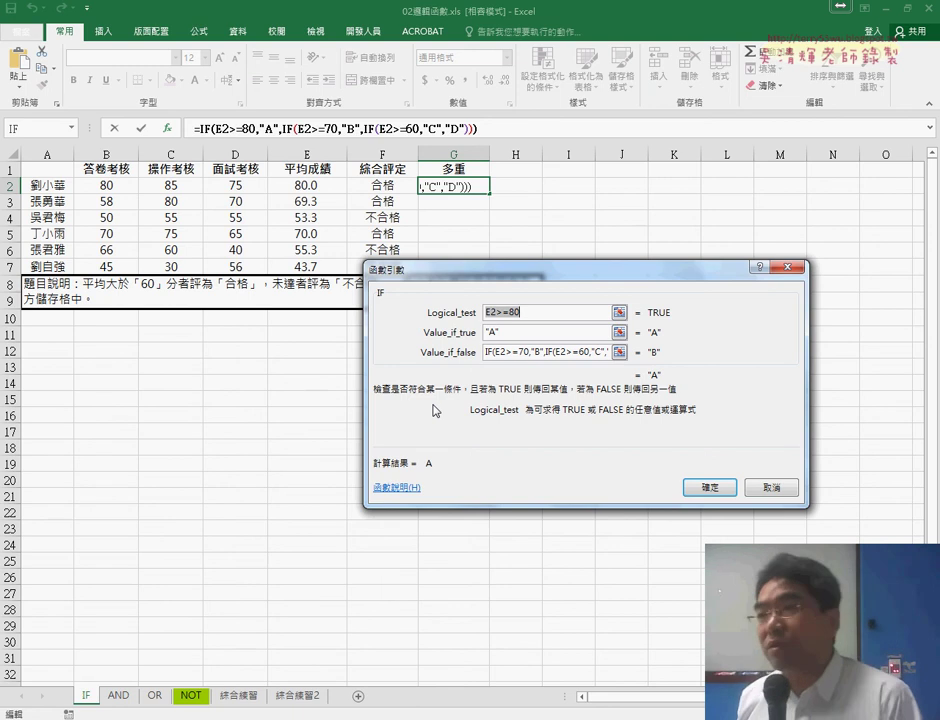
key("End")
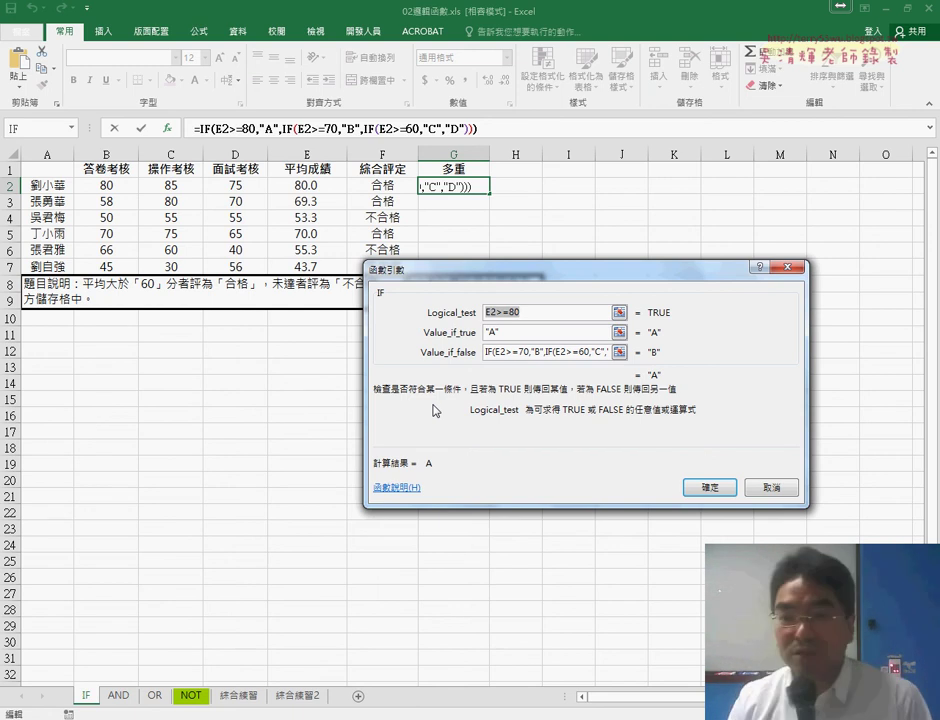
Center the grade in G2 and fill the formula down to G7
left_click(709, 487)
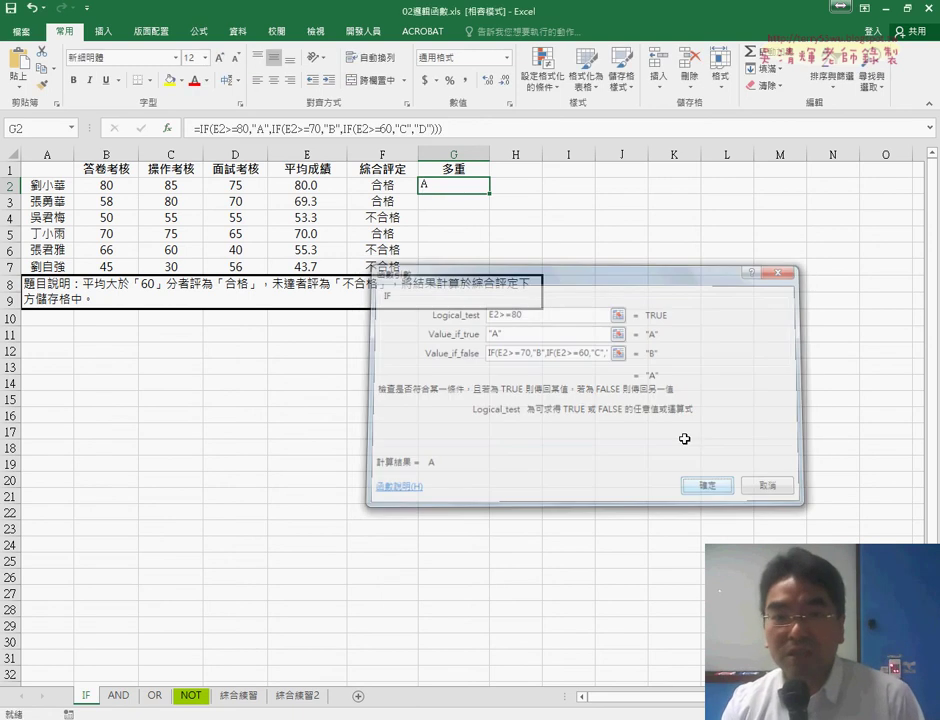
left_click(273, 79)
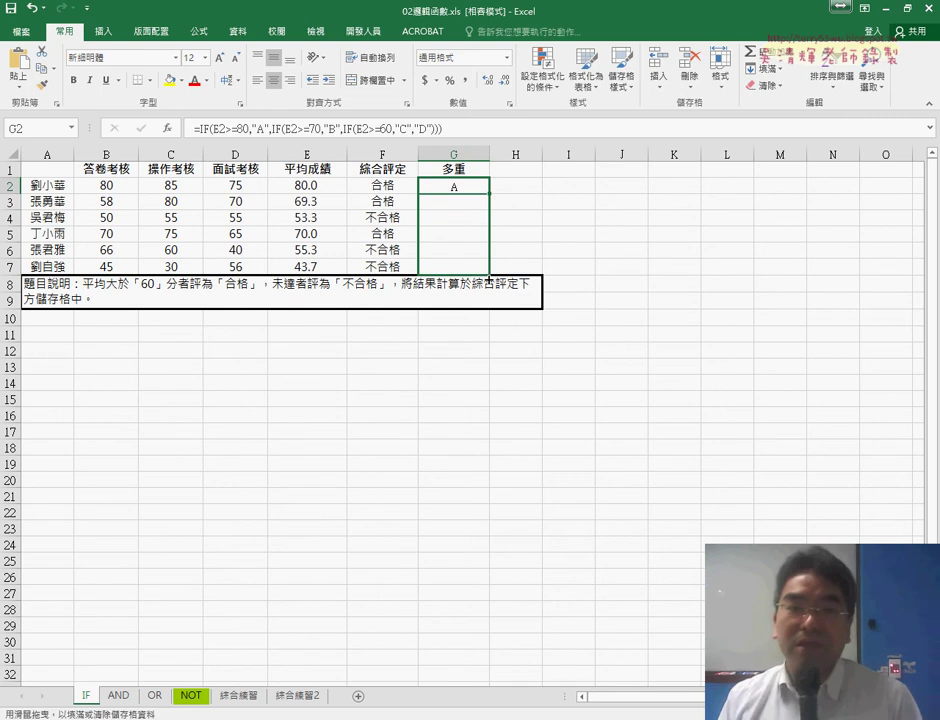
left_click_drag(488, 196, 488, 272)
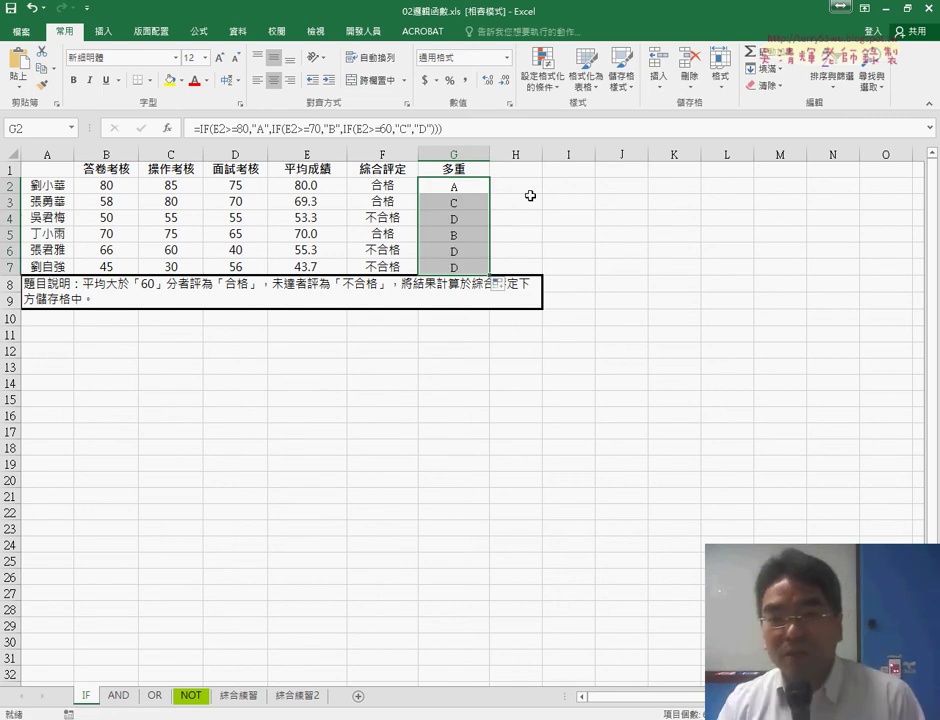
Widen column H, review the F2 and G2 formulas, and select H1
left_click_drag(540, 154, 567, 154)
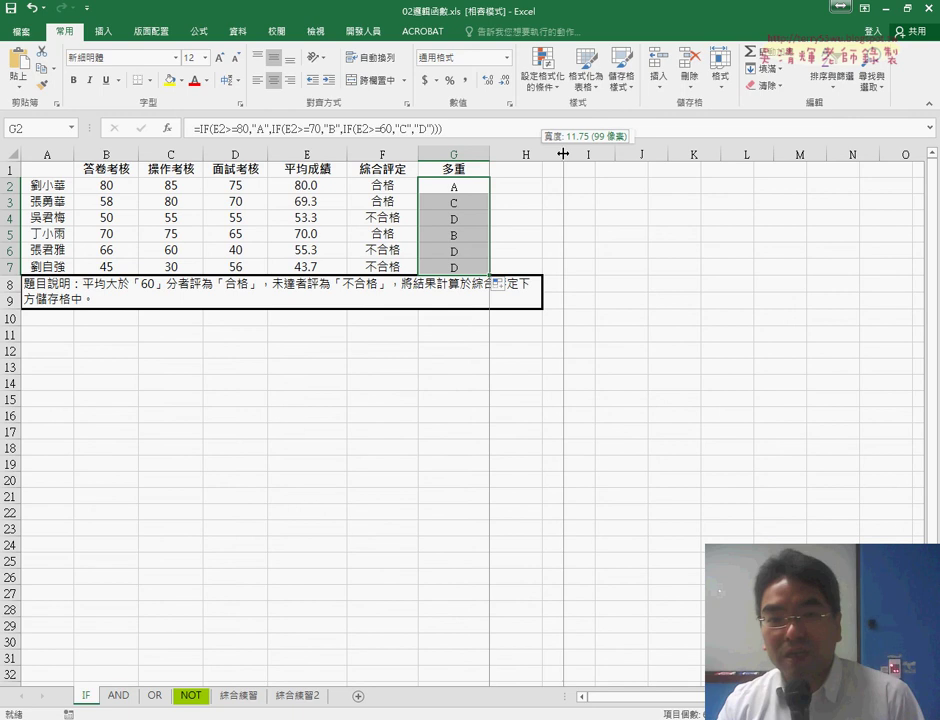
left_click(398, 184)
left_click(447, 187)
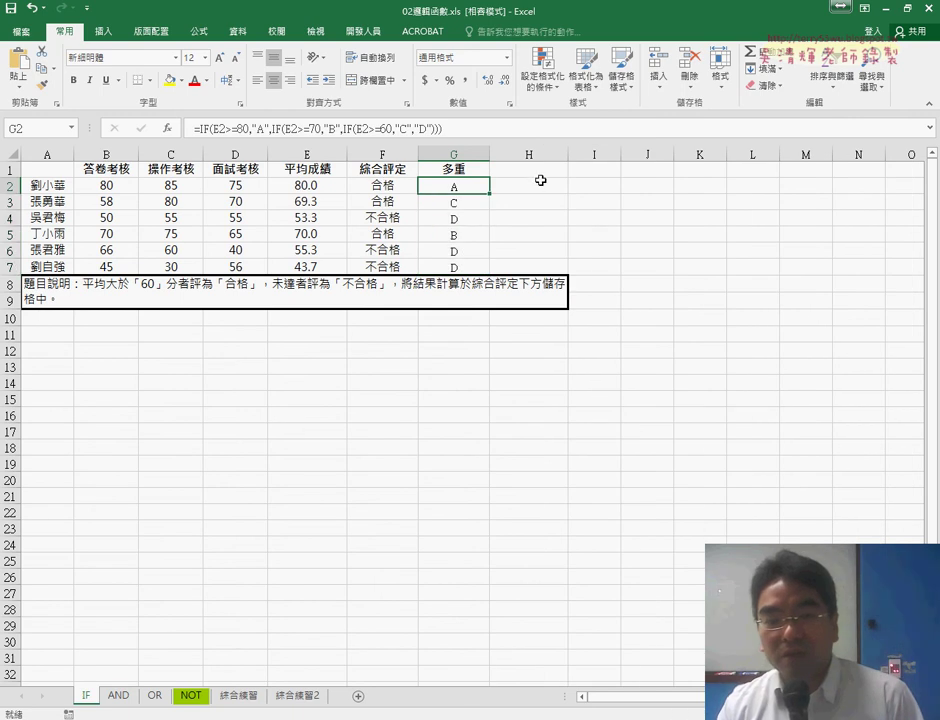
left_click(543, 171)
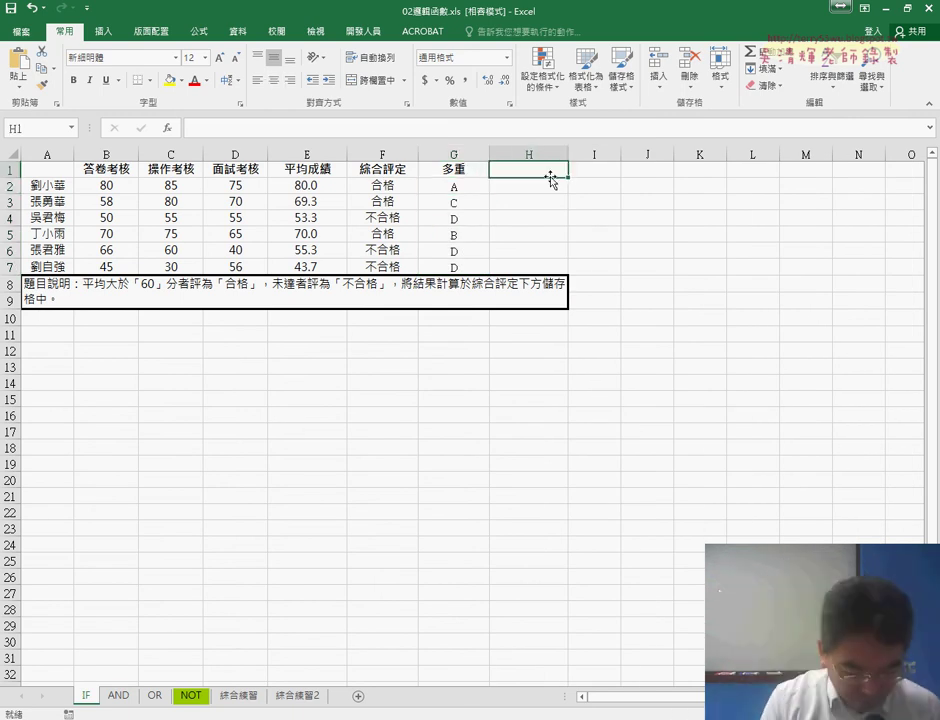
Enter the header "VBA" in H1, then select H2:H7 below it
type("VBA")
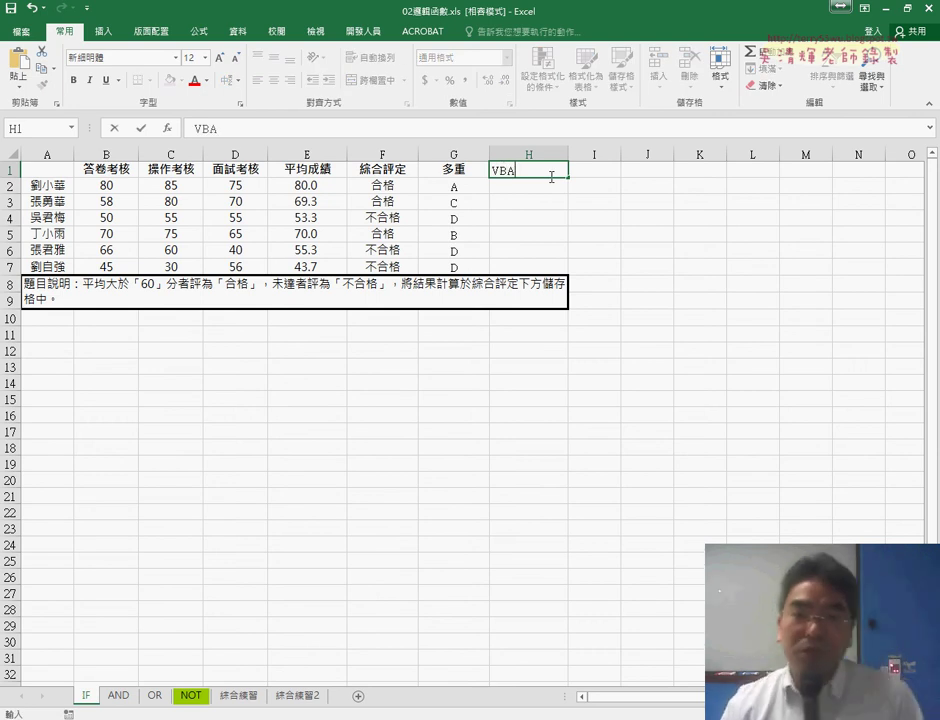
left_click(626, 314)
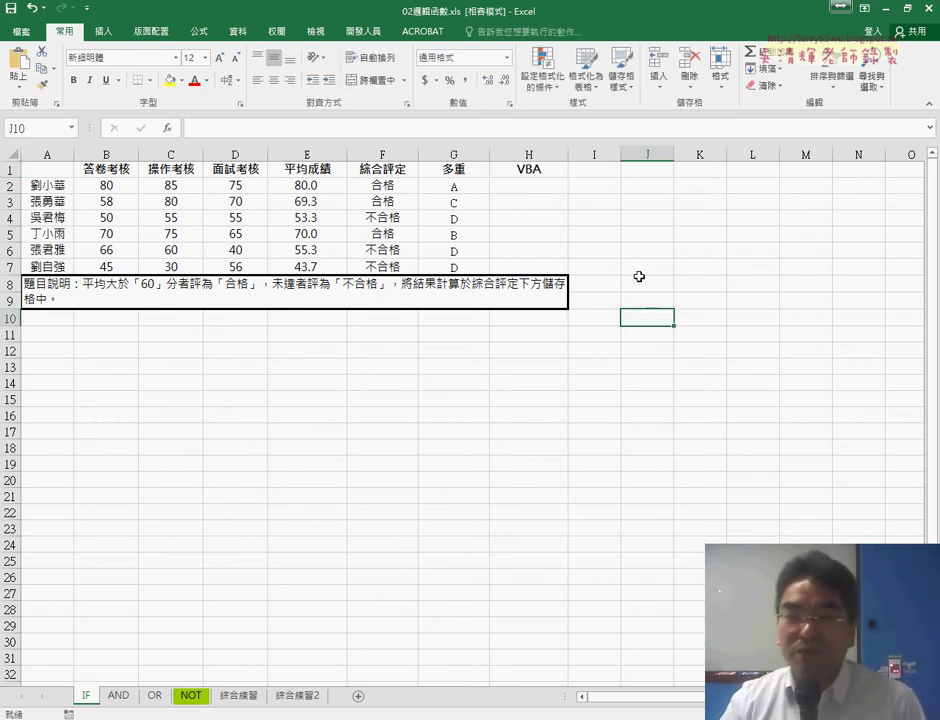
left_click(531, 171)
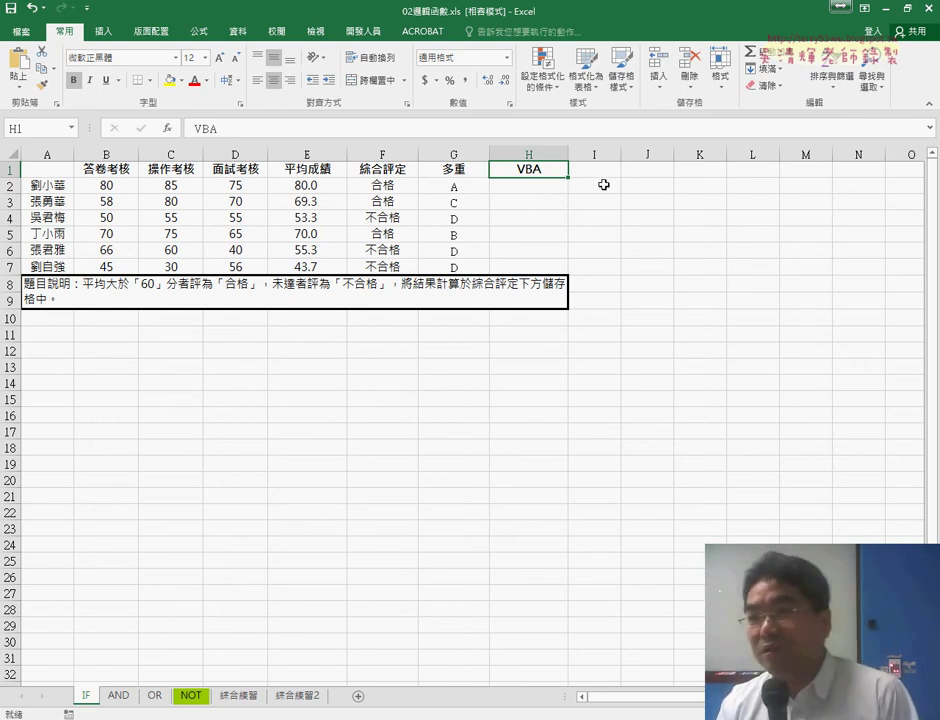
left_click_drag(548, 186, 529, 267)
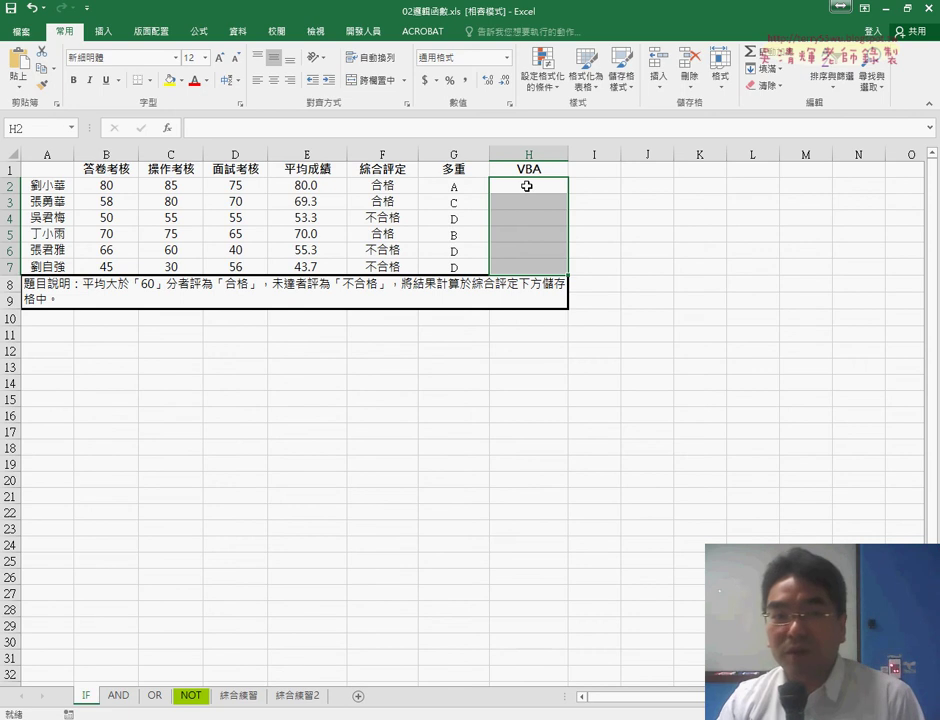
left_click(10, 186)
left_click(11, 267)
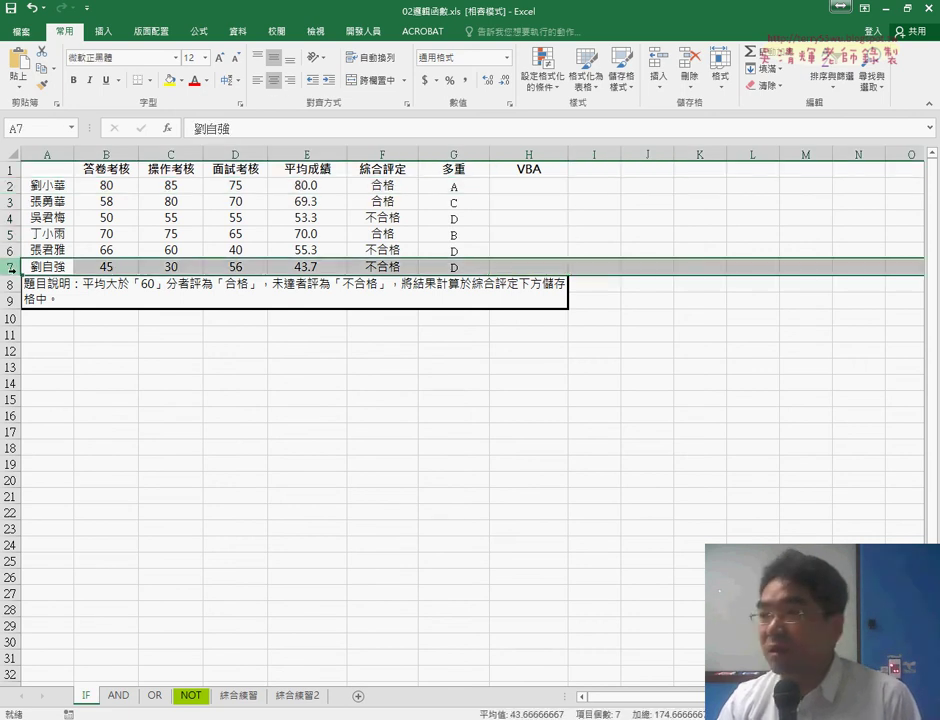
left_click(535, 189)
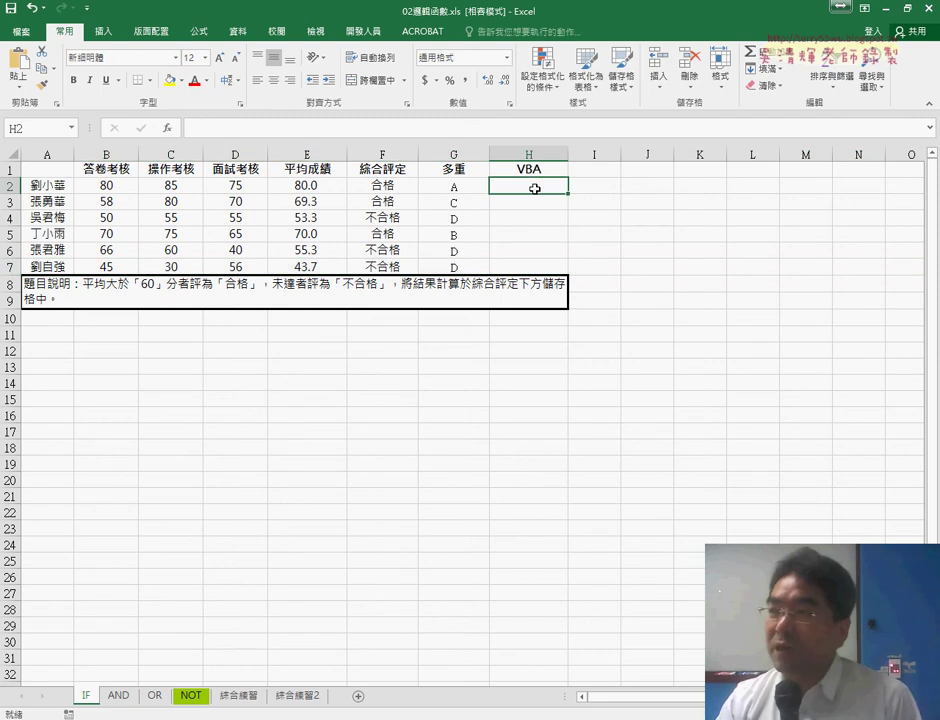